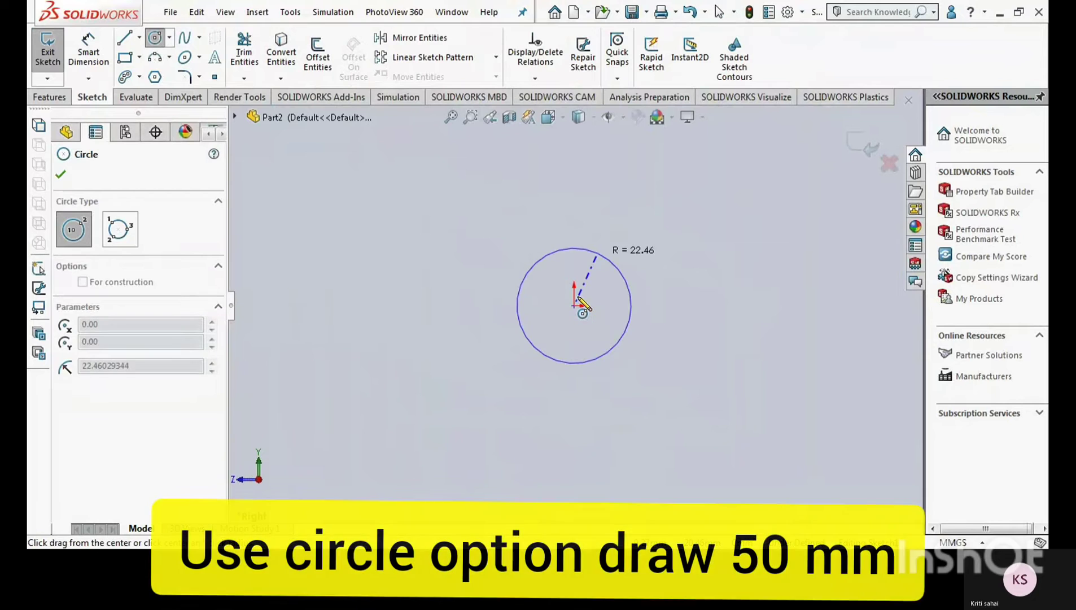
Draw a circle centred on the origin and dimension its diameter to 50 mm.
{"action": "right_click_drag", "start_coordinate": [611, 254], "coordinate": [607, 228]}
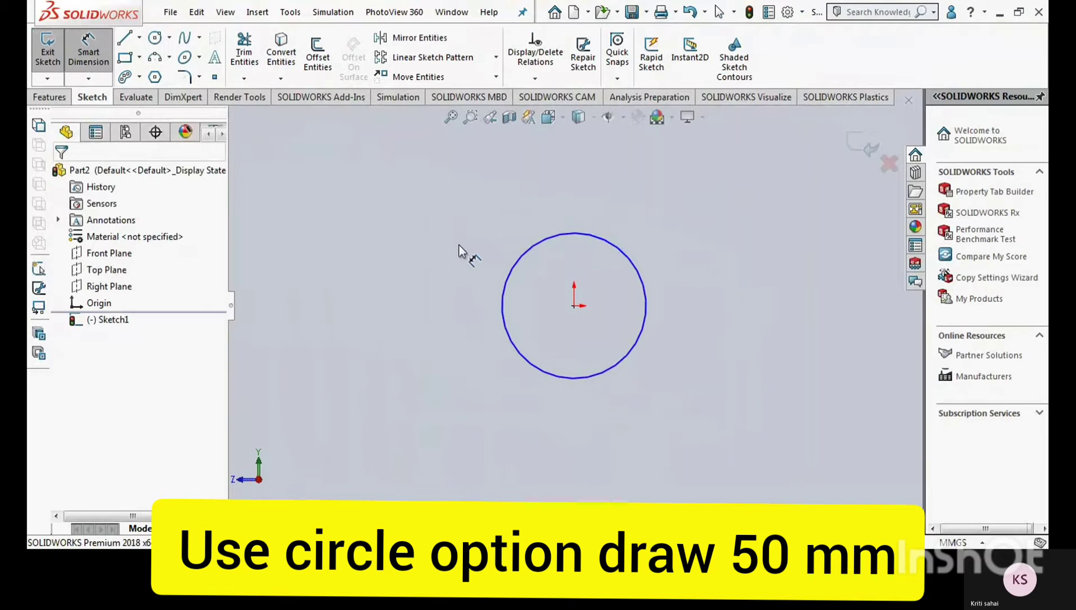
{"action": "left_click", "coordinate": [506, 279]}
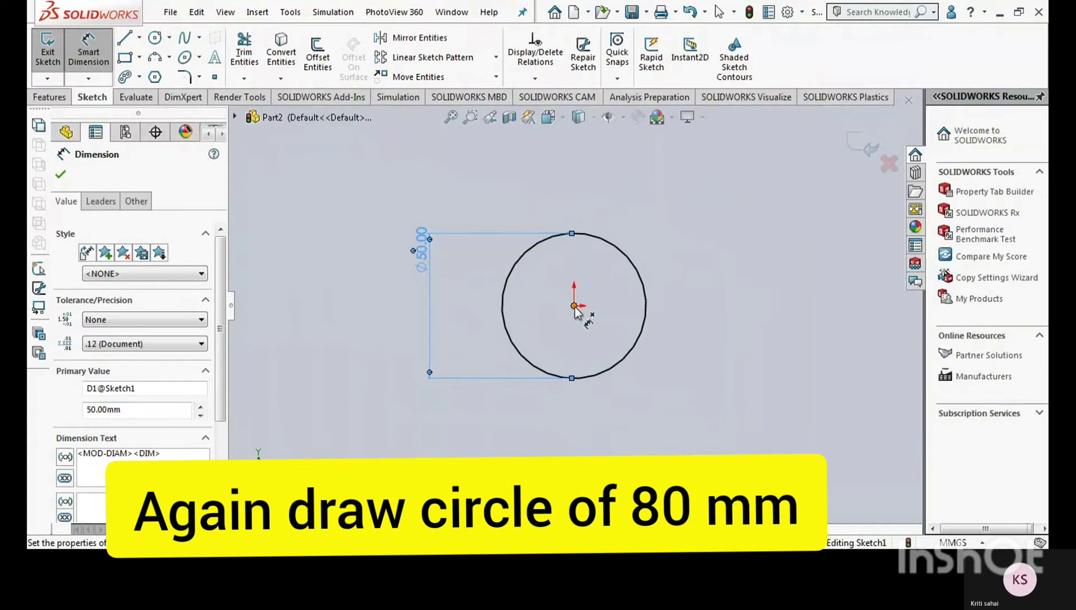
{"action": "left_click", "coordinate": [575, 306]}
Draw a second circle around the origin and dimension its diameter to 80 mm.
{"action": "left_click", "coordinate": [155, 39]}
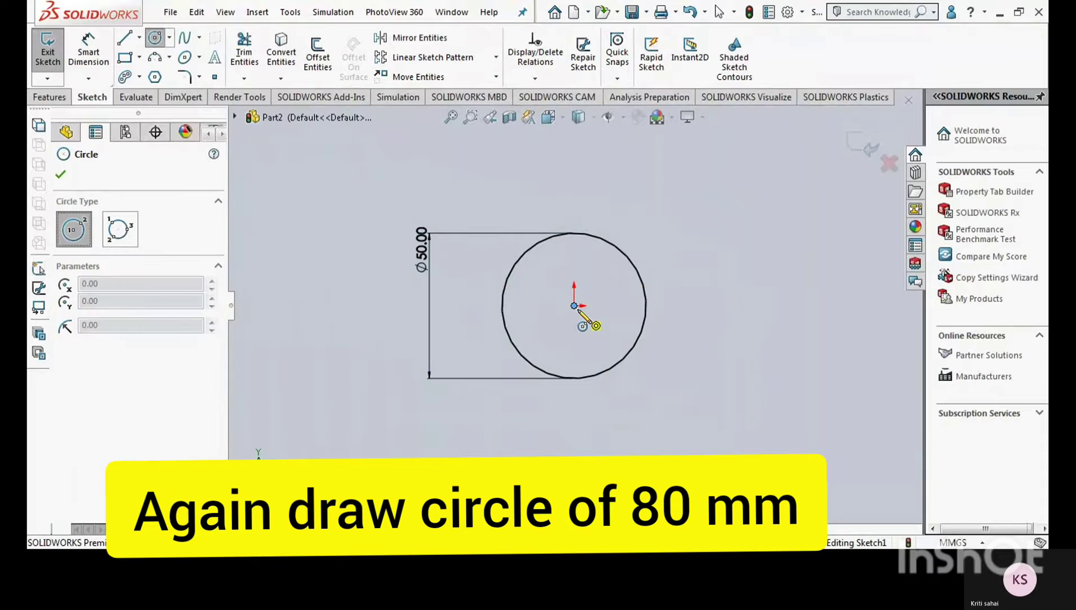
{"action": "left_click_drag", "start_coordinate": [575, 306], "coordinate": [620, 203]}
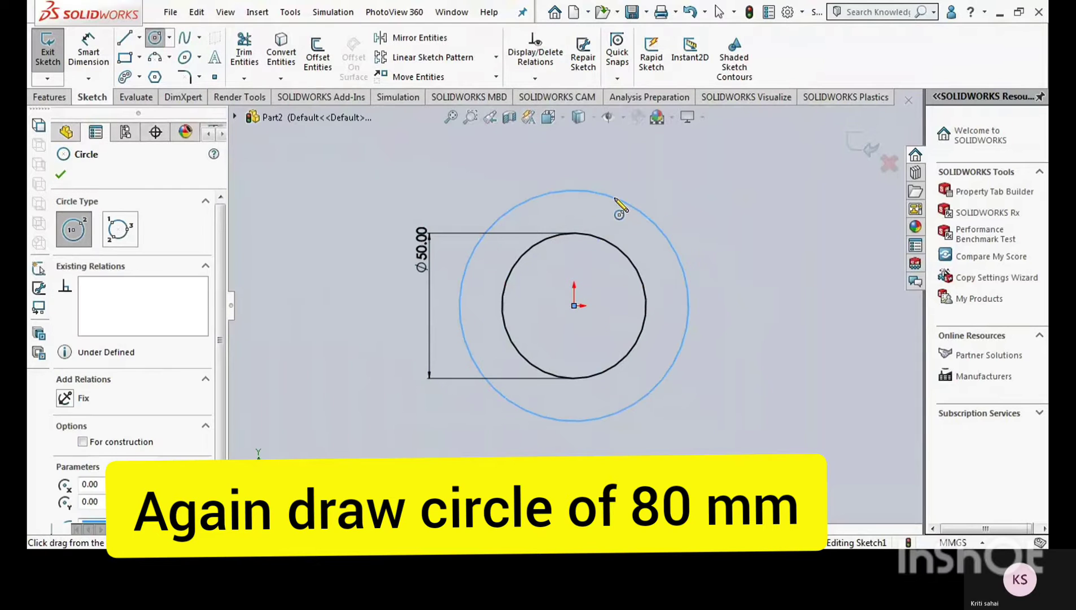
{"action": "left_click", "coordinate": [156, 40]}
{"action": "left_click", "coordinate": [88, 51]}
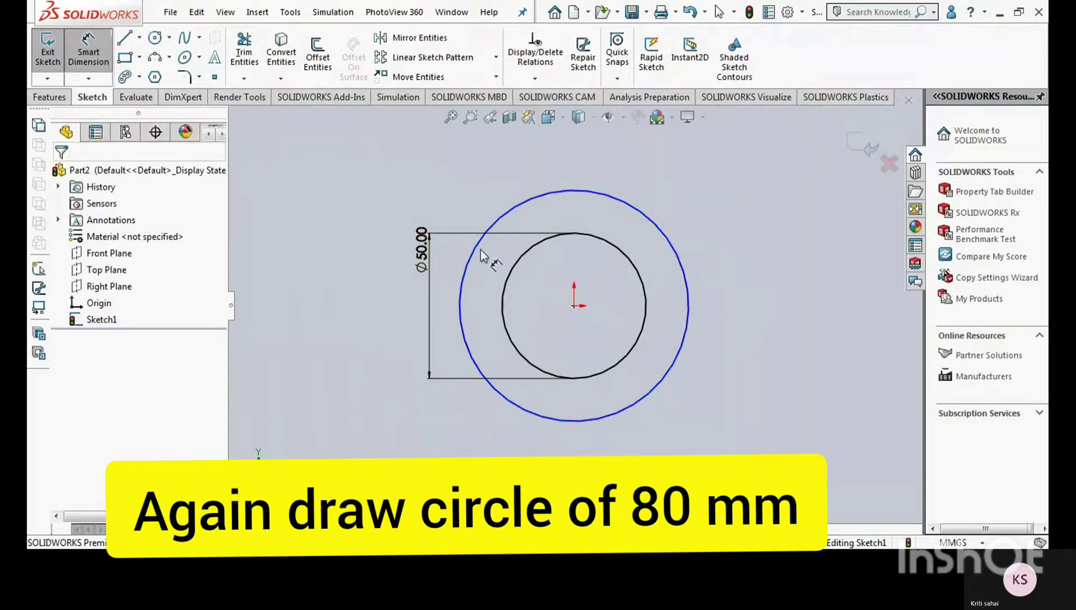
{"action": "left_click", "coordinate": [465, 277]}
{"action": "left_click", "coordinate": [452, 182]}
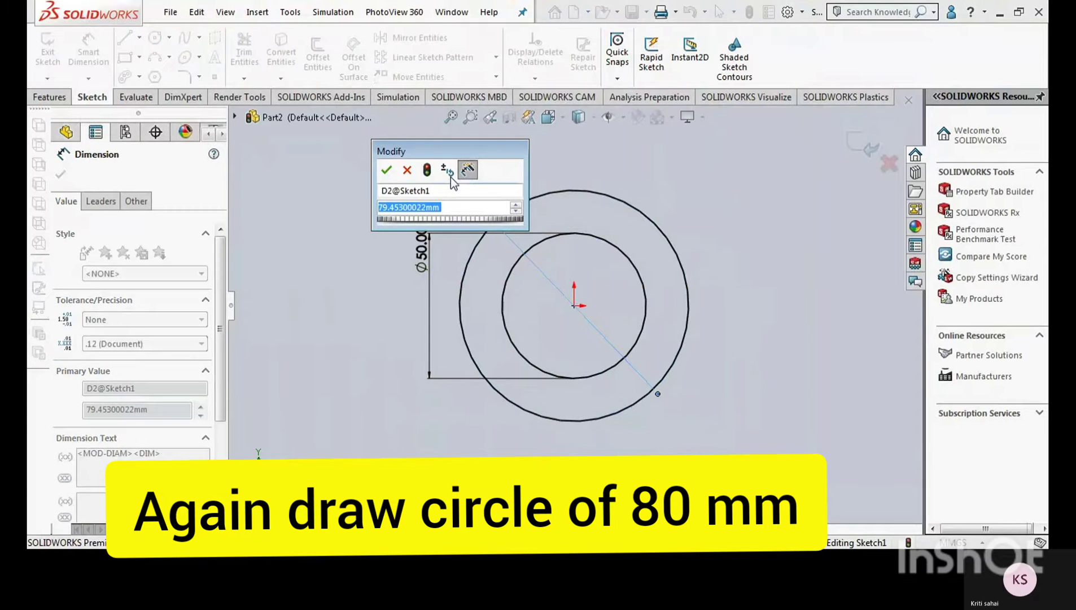
{"action": "type", "text": "80"}
{"action": "key", "text": "Return"}
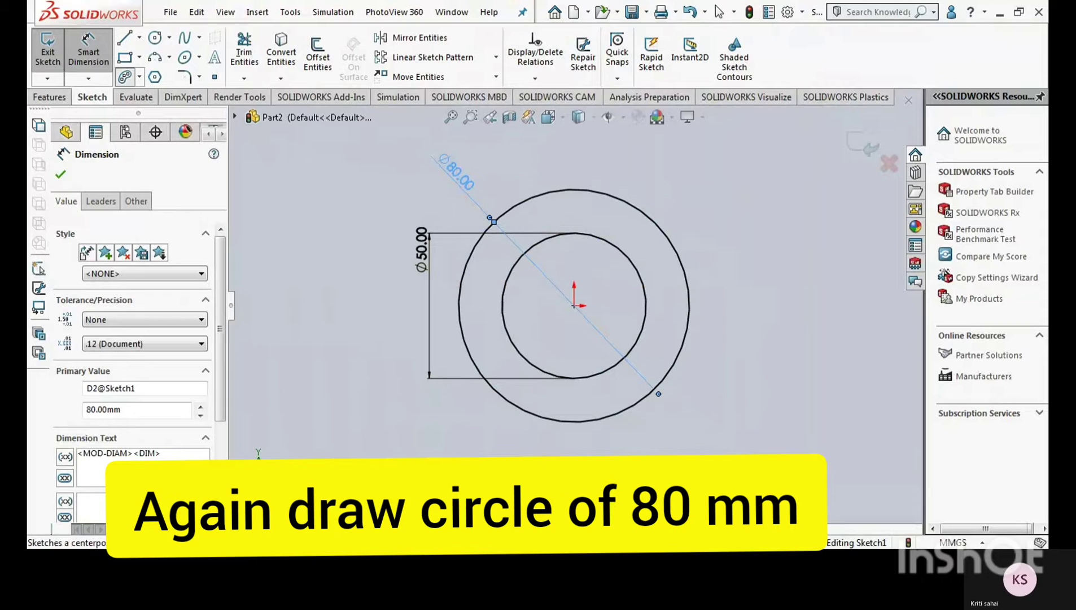
Sketch a centerpoint arc slot centred on the origin with an R70 arc and R20 ends.
{"action": "left_click", "coordinate": [125, 77]}
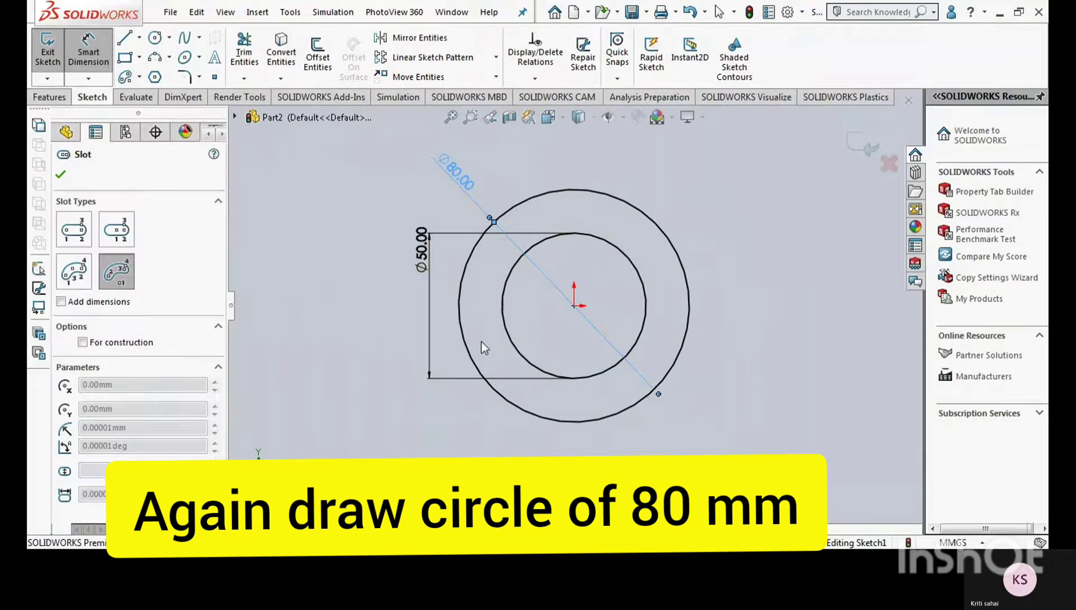
{"action": "left_click", "coordinate": [573, 305]}
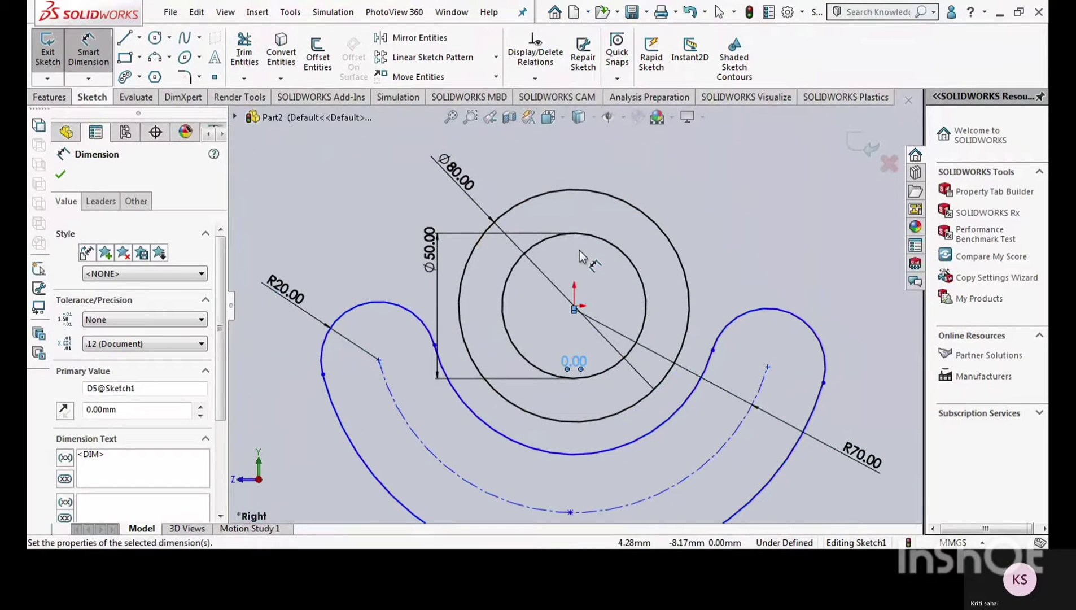
{"action": "key", "text": "Escape"}
{"action": "left_click", "coordinate": [575, 310]}
{"action": "left_click", "coordinate": [575, 310]}
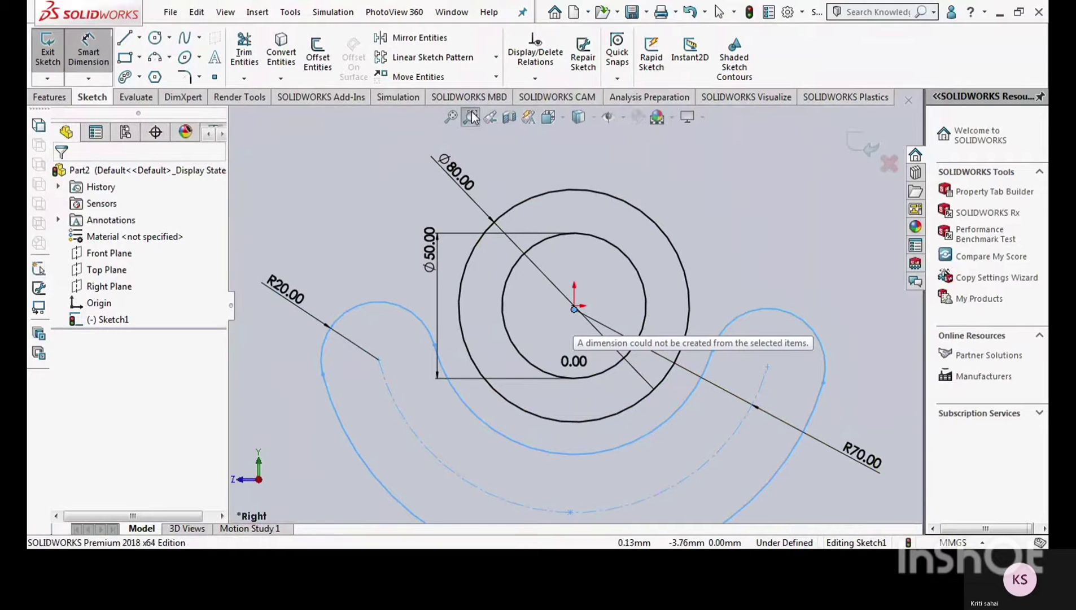
Add a 0.00 distance dimension between the origin and the slot's arc centre point.
{"action": "key", "text": "Escape"}
{"action": "key", "text": "f"}
{"action": "scroll", "coordinate": [574, 310], "scroll_direction": "down", "scroll_amount": 3}
{"action": "scroll", "coordinate": [574, 310], "scroll_direction": "down", "scroll_amount": 2}
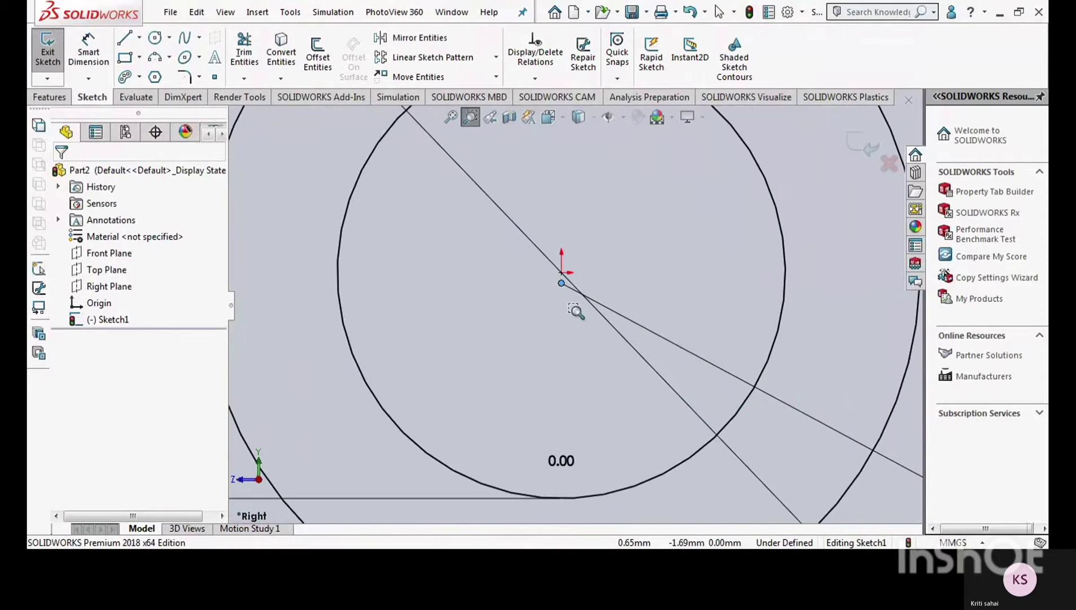
{"action": "left_click", "coordinate": [89, 54]}
{"action": "left_click", "coordinate": [561, 283]}
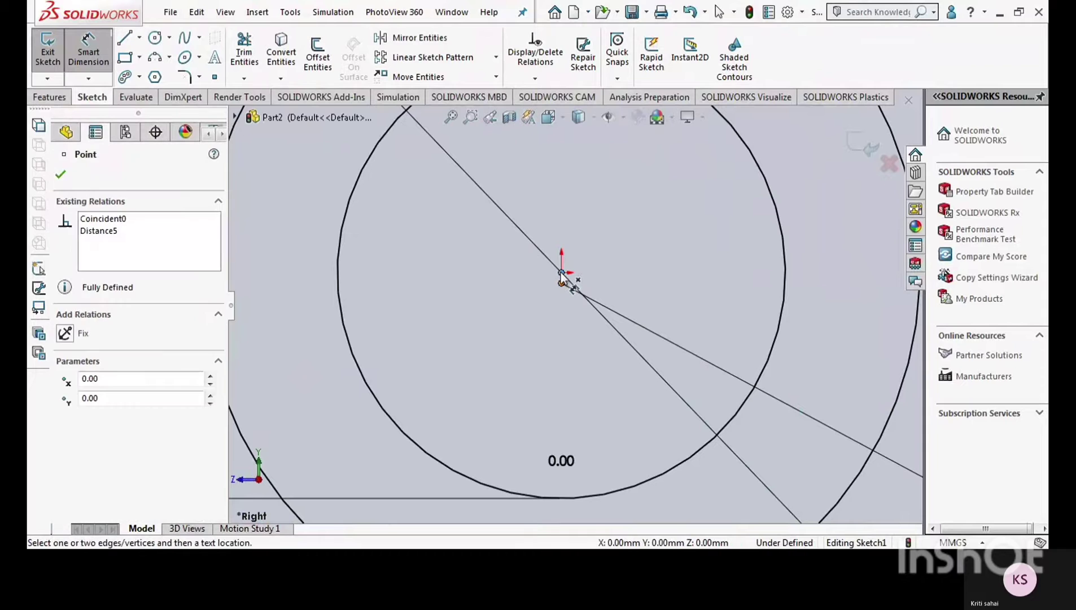
{"action": "left_click", "coordinate": [565, 286]}
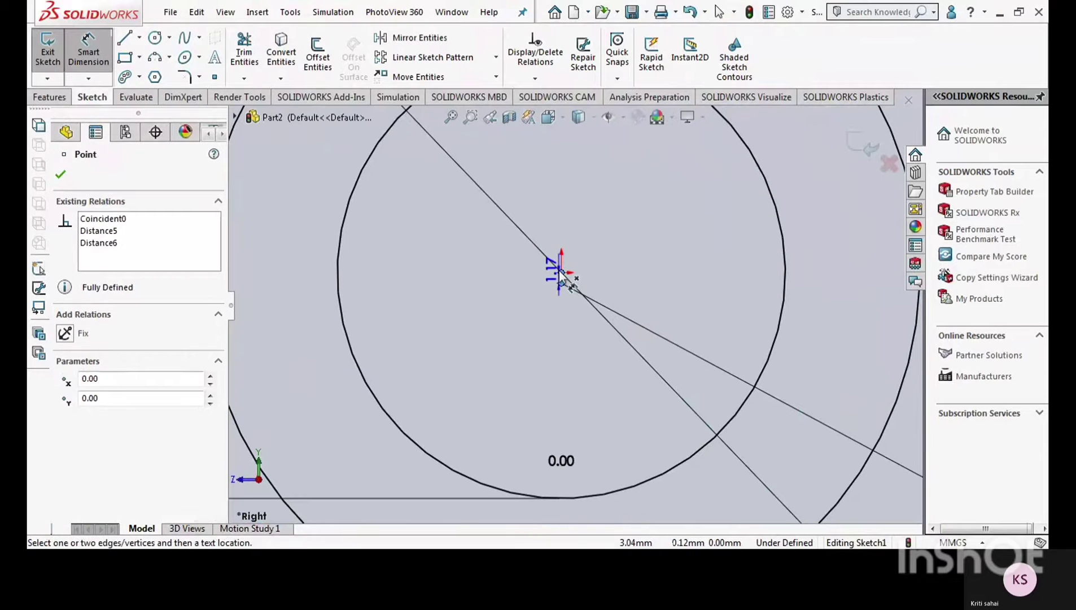
{"action": "left_click", "coordinate": [620, 279]}
{"action": "key", "text": "Return"}
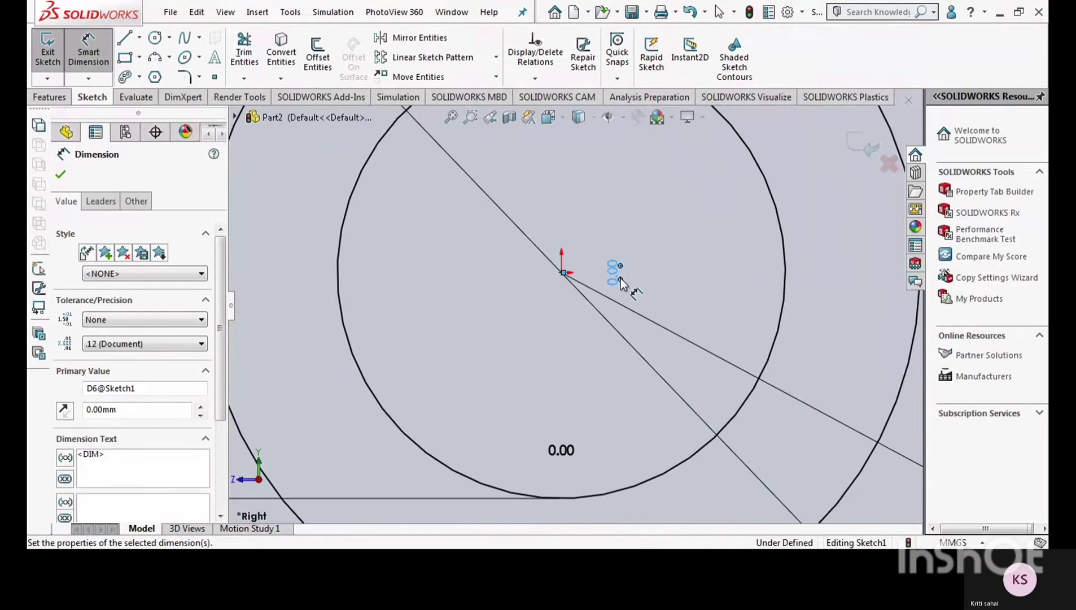
{"action": "left_click", "coordinate": [447, 117]}
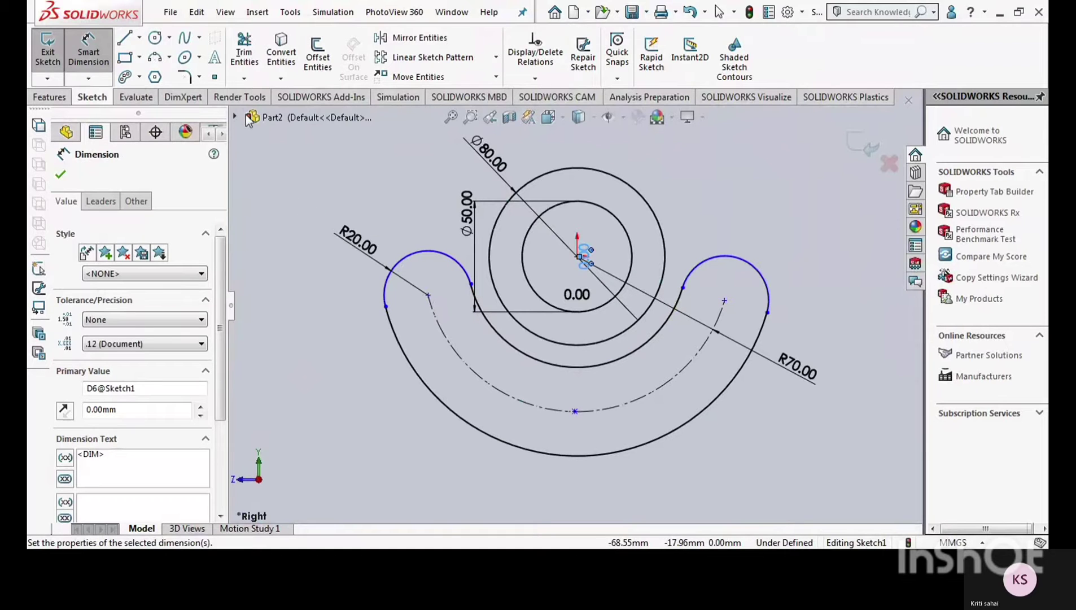
Draw centerlines from the left slot-end centre through the circles' centre to the right end.
{"action": "left_click", "coordinate": [139, 38]}
{"action": "left_click", "coordinate": [155, 62]}
{"action": "left_click", "coordinate": [428, 294]}
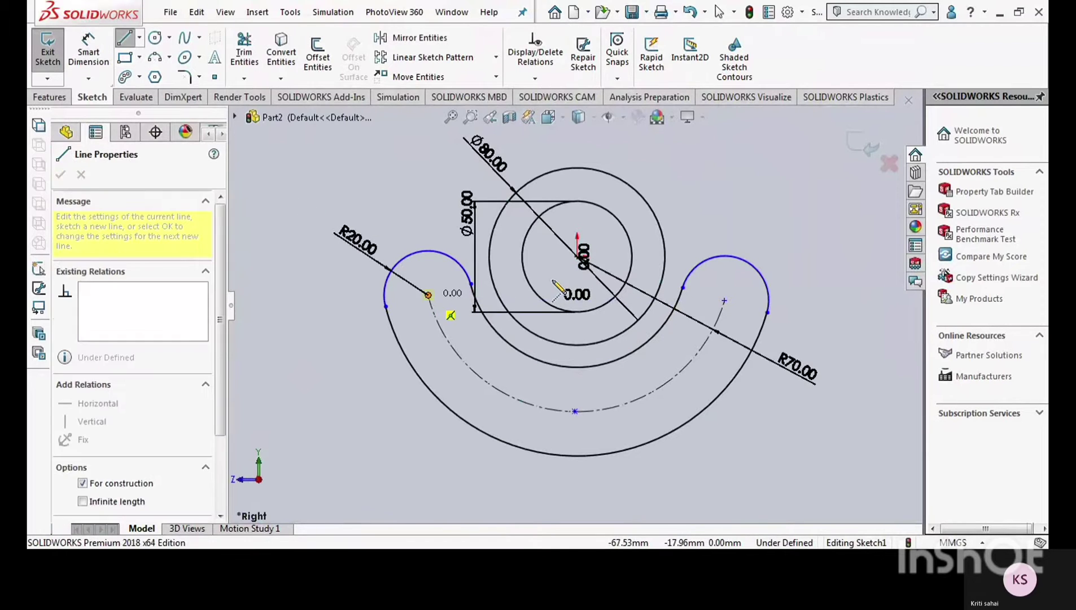
{"action": "left_click", "coordinate": [578, 257]}
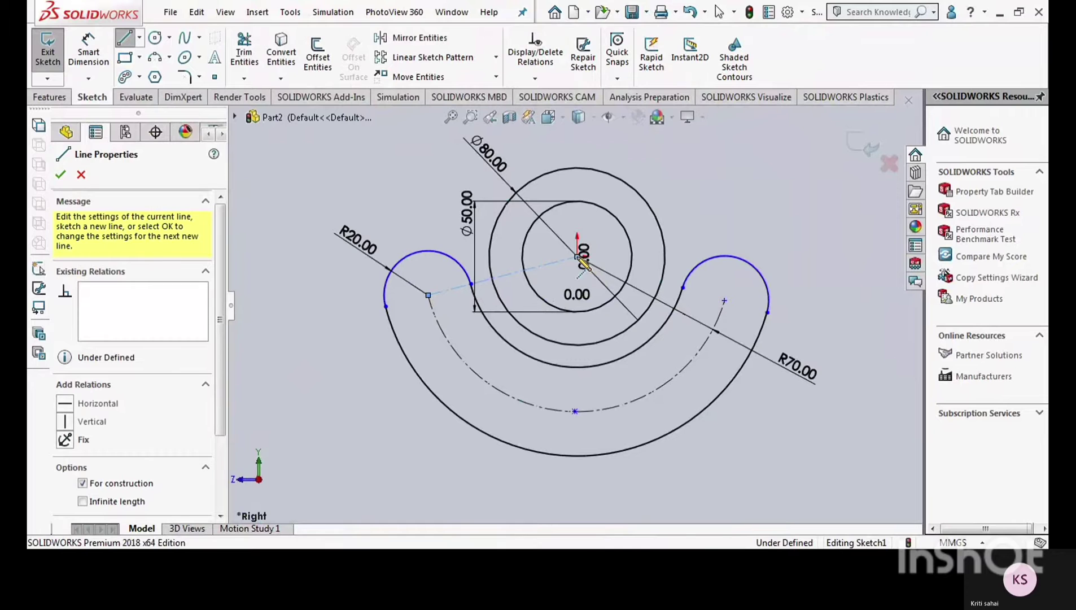
{"action": "left_click", "coordinate": [725, 300]}
{"action": "key", "text": "Escape"}
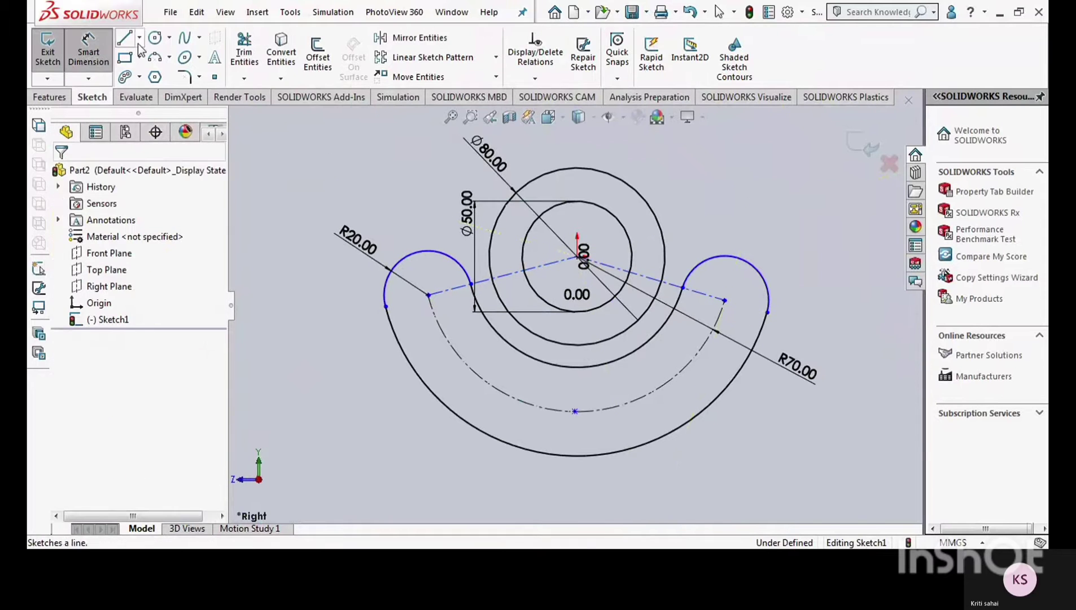
Add a vertical centerline down from the centre and set the left centerline at 45° to it.
{"action": "left_click", "coordinate": [139, 37]}
{"action": "left_click", "coordinate": [155, 62]}
{"action": "left_click", "coordinate": [577, 257]}
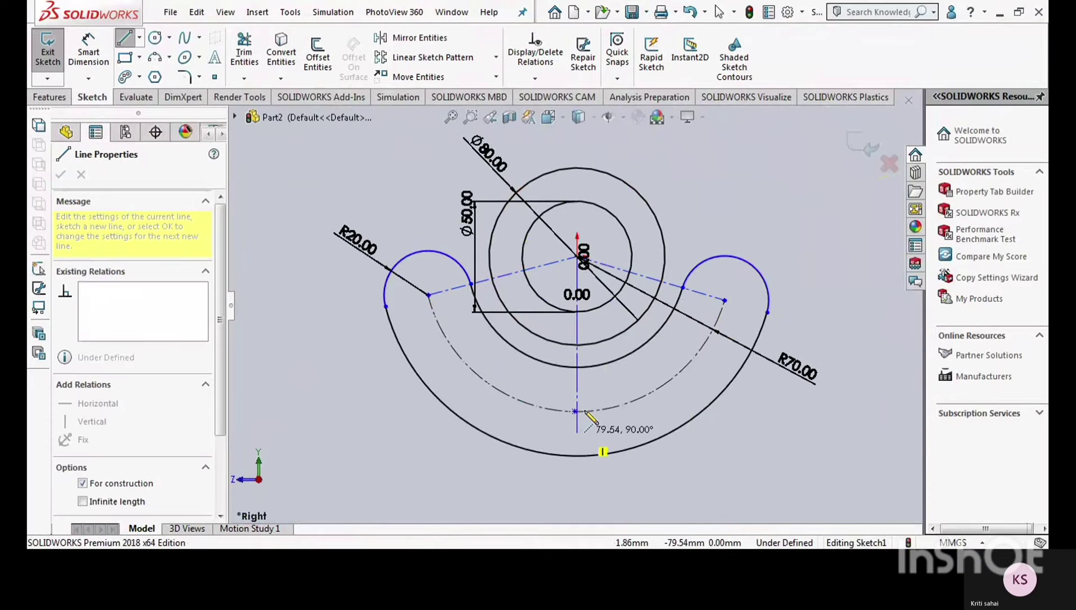
{"action": "left_click", "coordinate": [578, 455]}
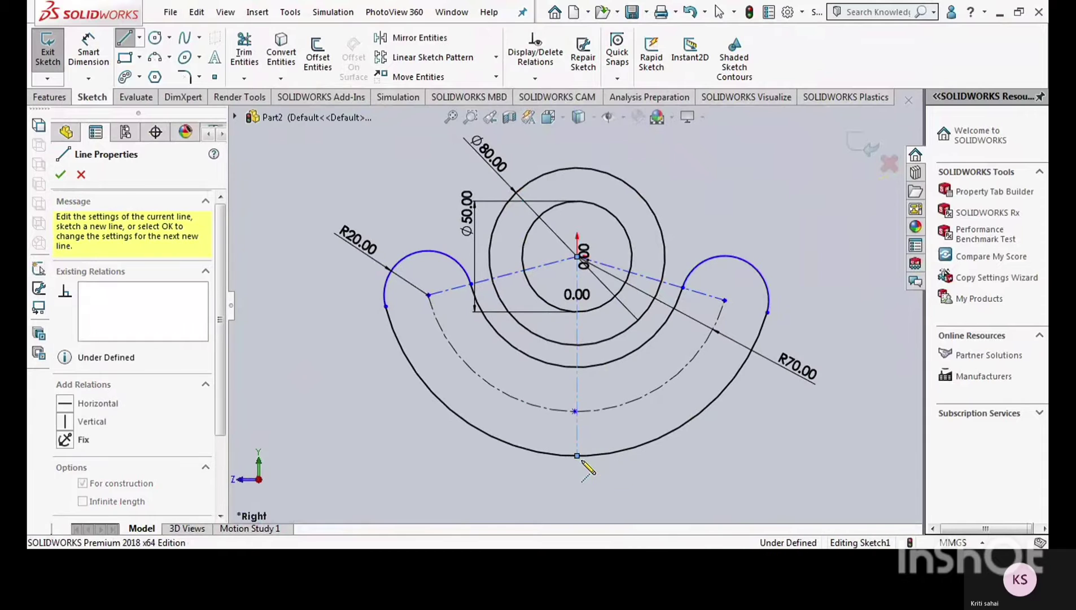
{"action": "left_click", "coordinate": [112, 57]}
{"action": "left_click", "coordinate": [485, 281]}
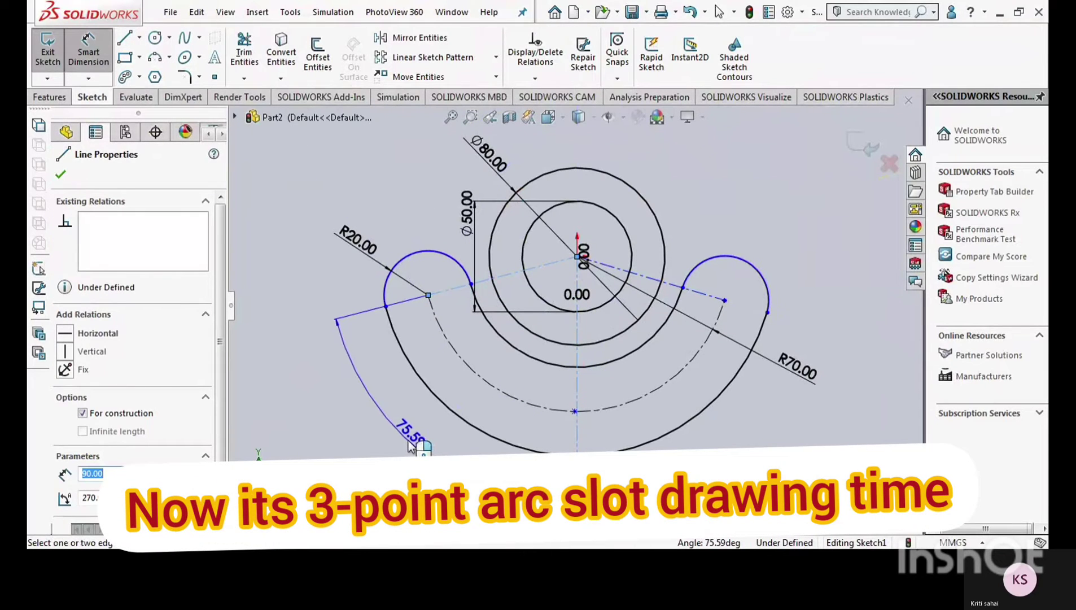
{"action": "left_click", "coordinate": [409, 441]}
{"action": "type", "text": "45"}
{"action": "key", "text": "Return"}
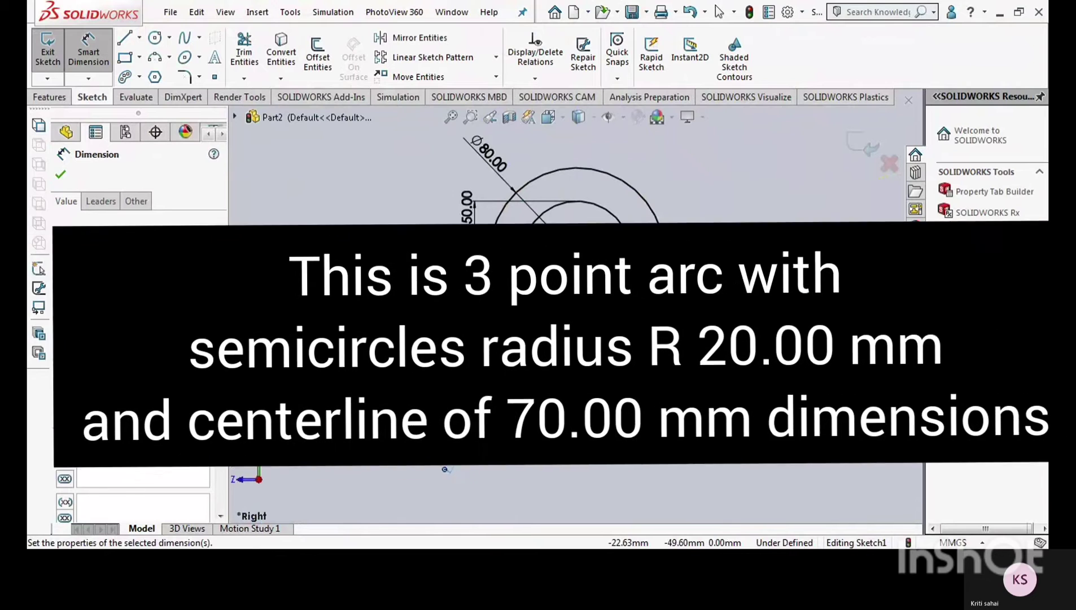
Delete the trial centerline.
{"action": "left_click", "coordinate": [447, 469]}
{"action": "key", "text": "Delete"}
{"action": "key", "text": "Return"}
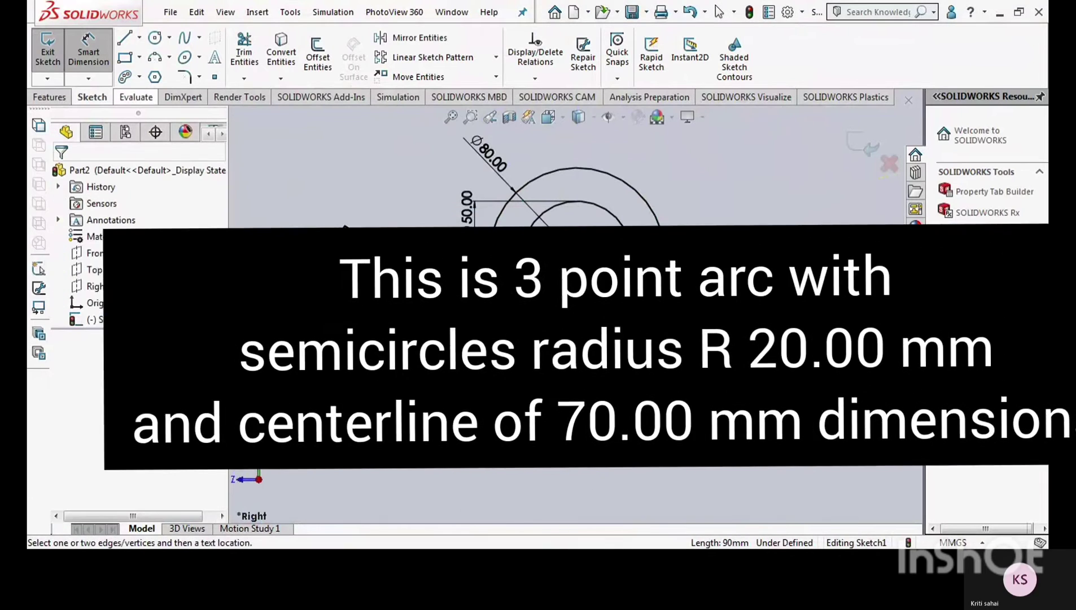
{"action": "left_click", "coordinate": [125, 39]}
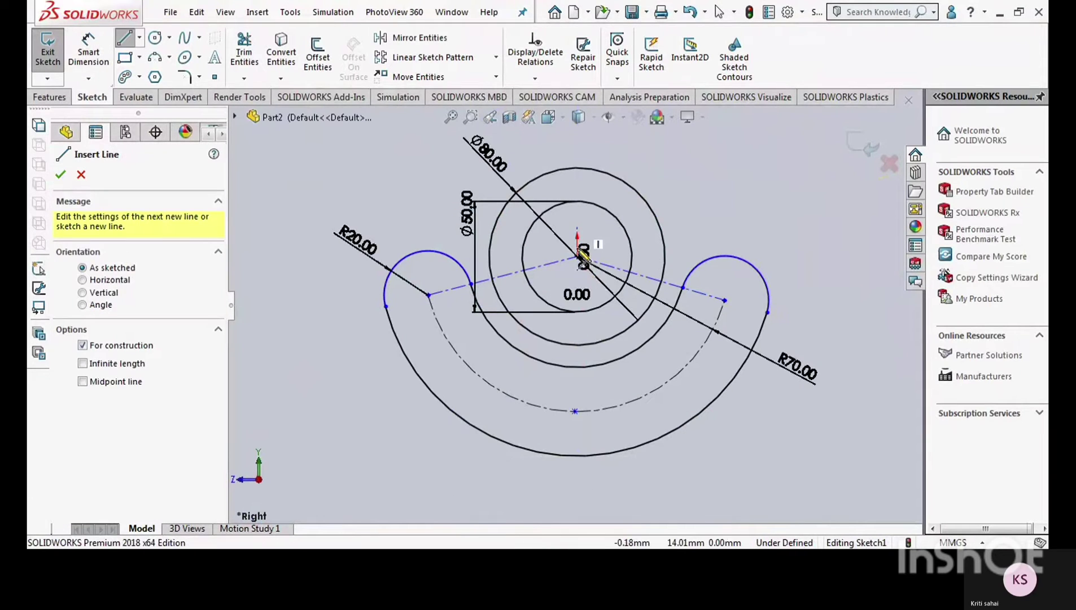
Draw a vertical centerline through the origin and dimension both slot-end centerlines at 45° to it.
{"action": "left_click_drag", "start_coordinate": [591, 151], "coordinate": [601, 499]}
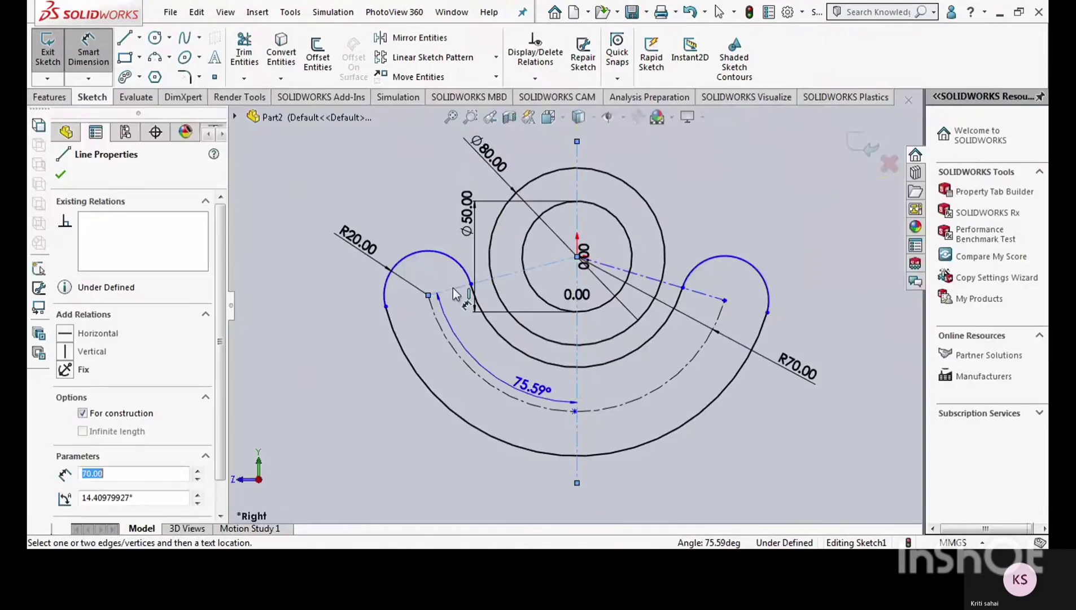
{"action": "left_click", "coordinate": [458, 456]}
{"action": "type", "text": "45"}
{"action": "key", "text": "Return"}
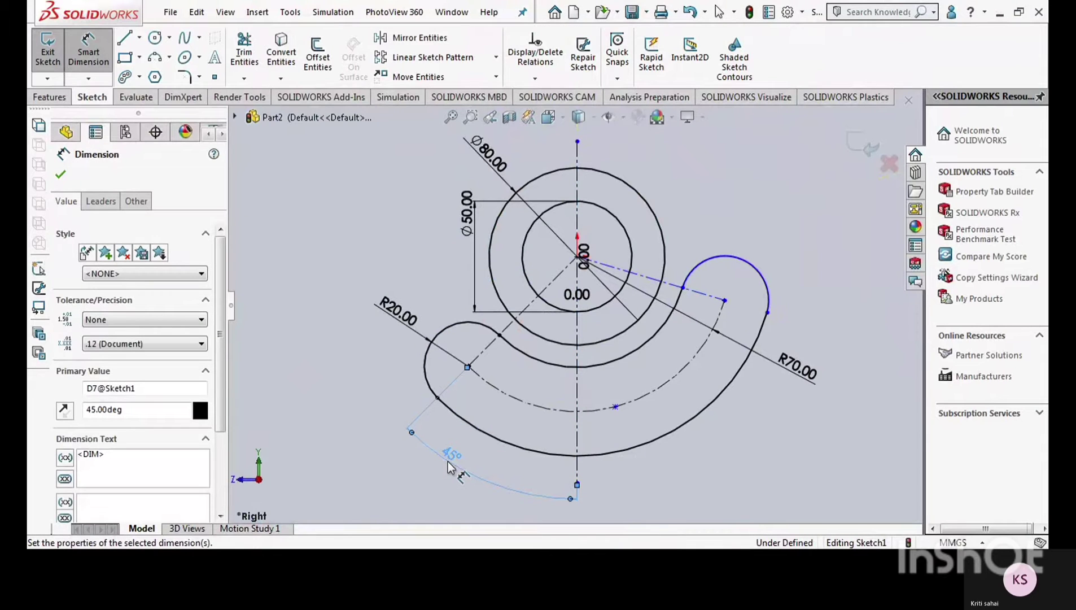
{"action": "left_click", "coordinate": [576, 386]}
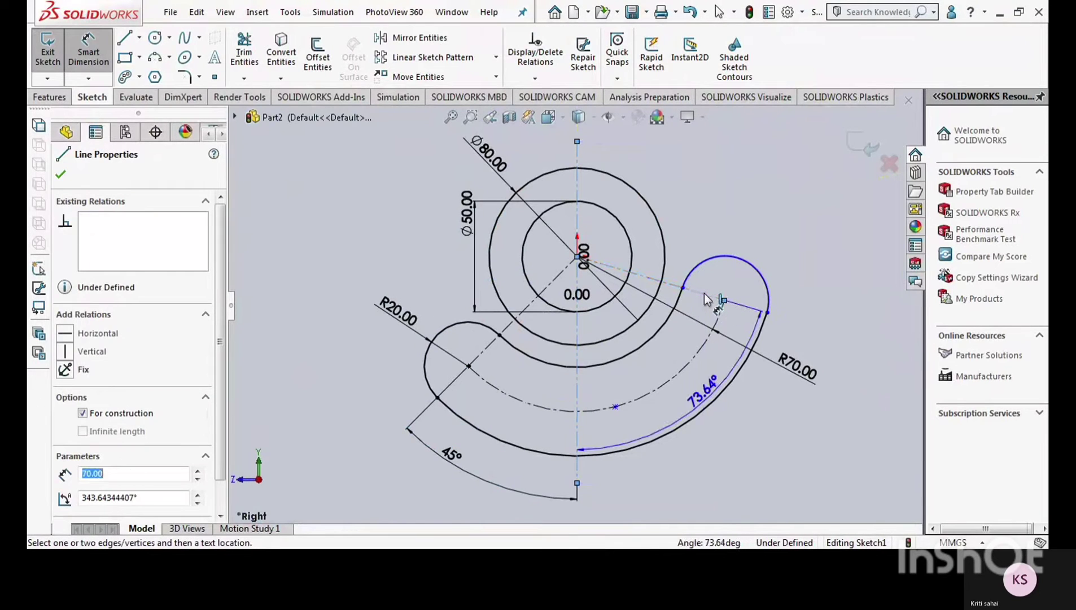
{"action": "left_click", "coordinate": [717, 476]}
{"action": "type", "text": "45"}
{"action": "key", "text": "Return"}
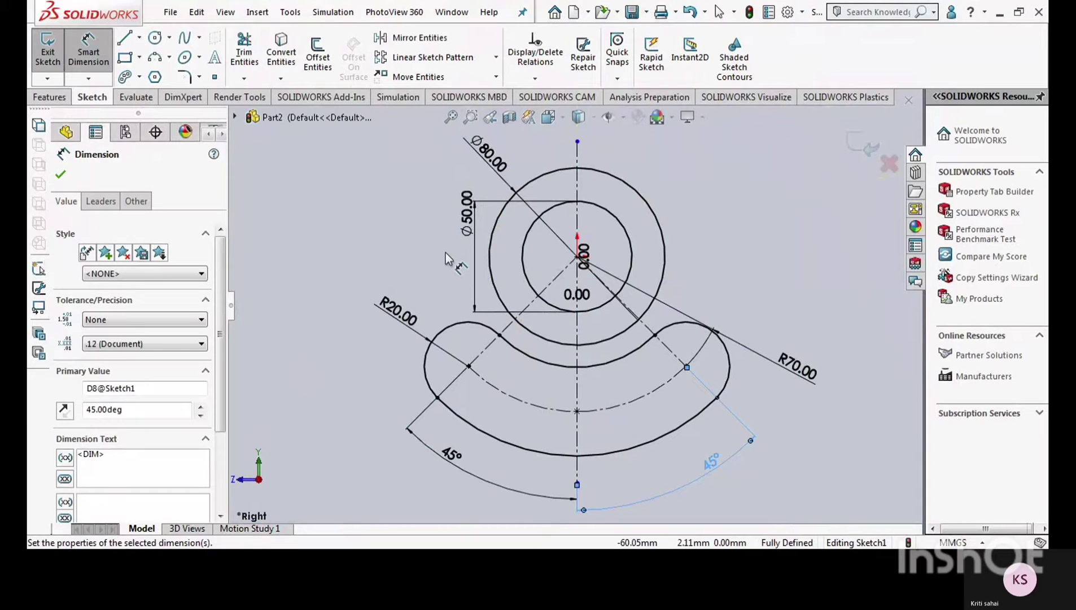
{"action": "left_click", "coordinate": [155, 37]}
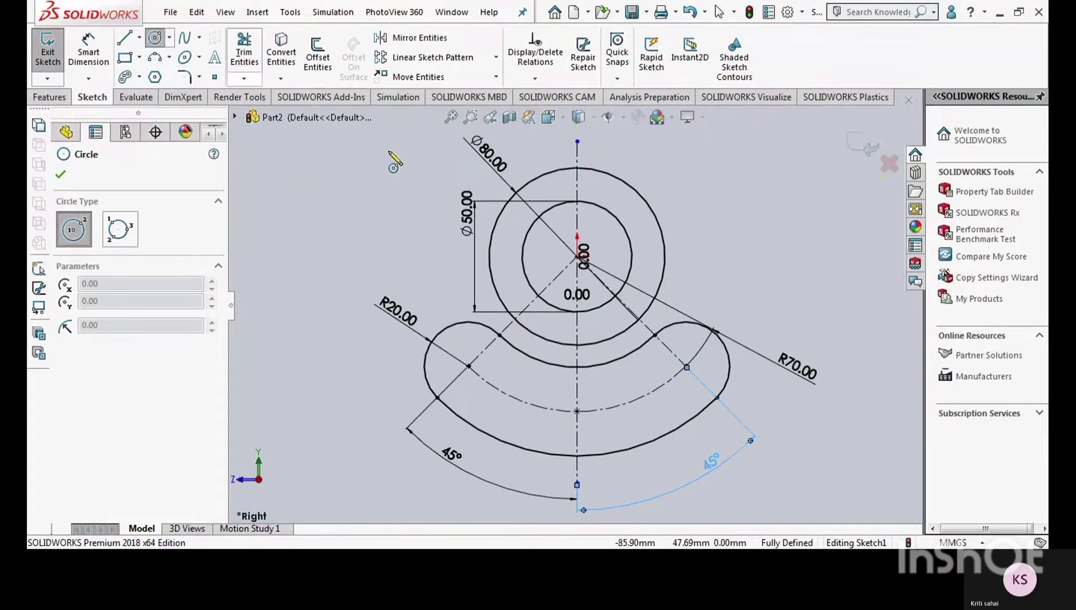
Draw a circle at the origin and dimension its diameter to 68 mm.
{"action": "left_click", "coordinate": [577, 257]}
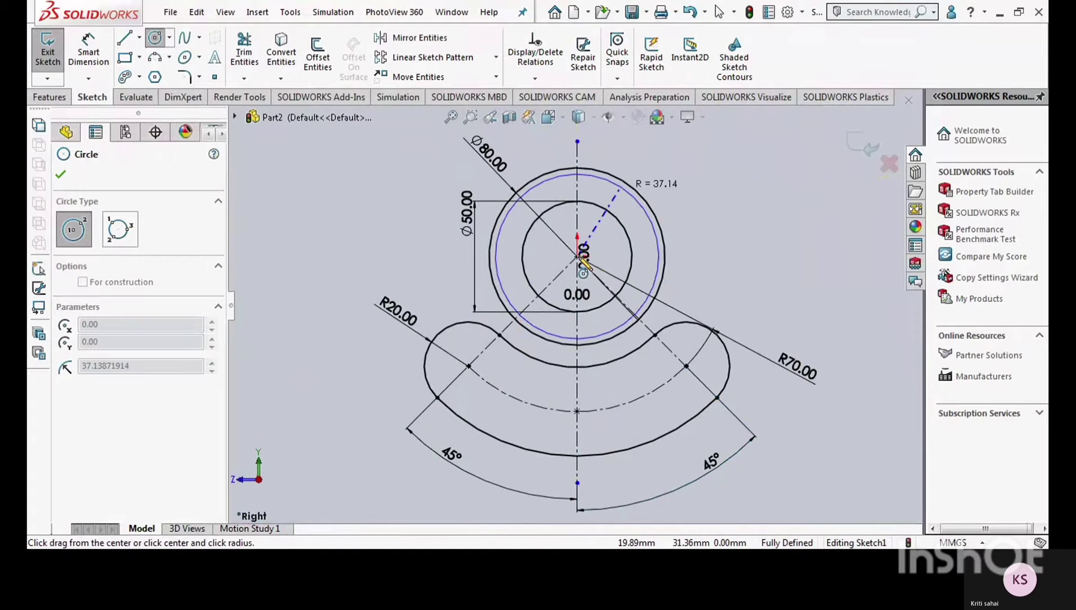
{"action": "left_click", "coordinate": [606, 194]}
{"action": "left_click", "coordinate": [88, 56]}
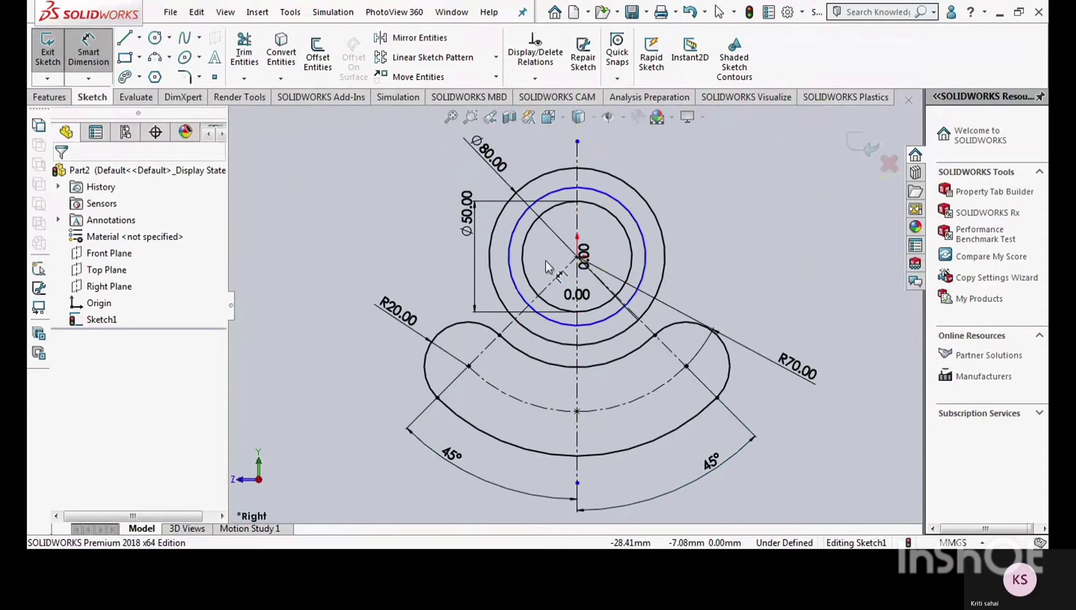
{"action": "left_click", "coordinate": [511, 277]}
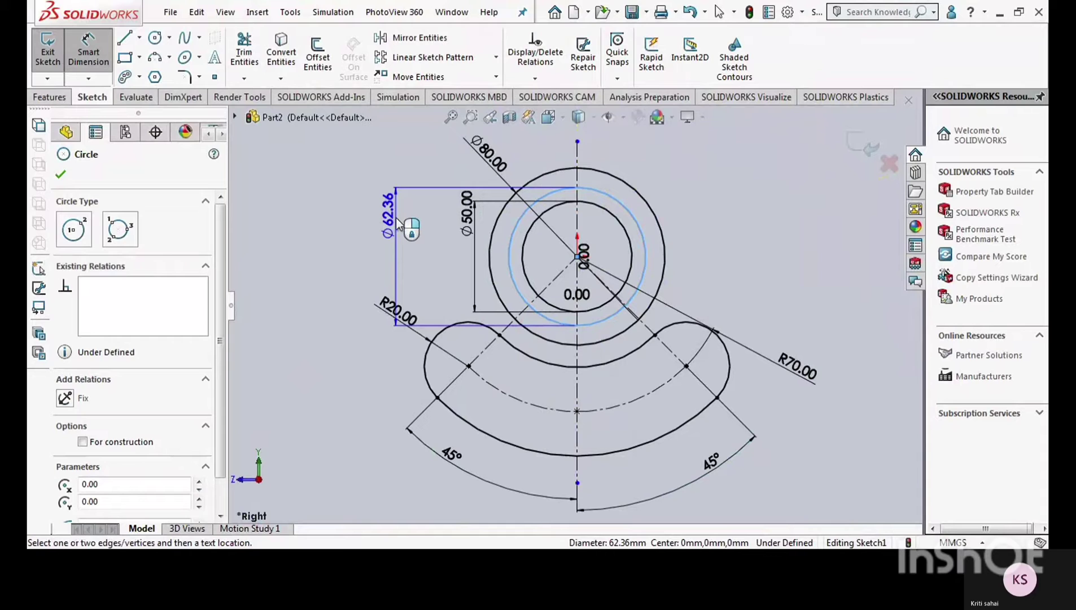
{"action": "left_click", "coordinate": [397, 221]}
{"action": "type", "text": "68"}
{"action": "key", "text": "Return"}
Draw a small circle centred on the Ø68 circle and dimension it to Ø8.
{"action": "left_click", "coordinate": [155, 38]}
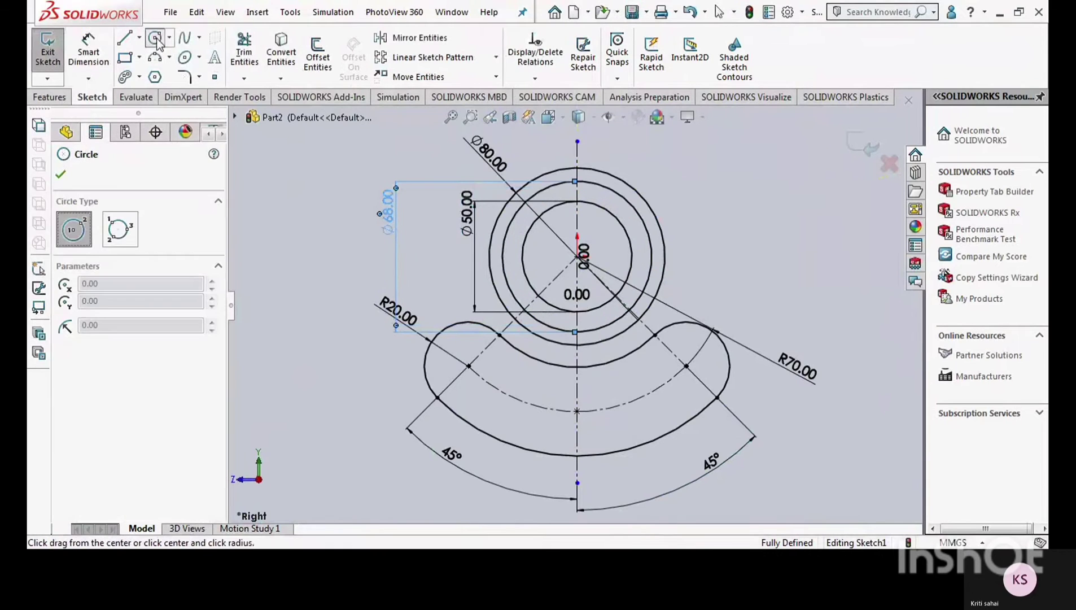
{"action": "left_click", "coordinate": [520, 208]}
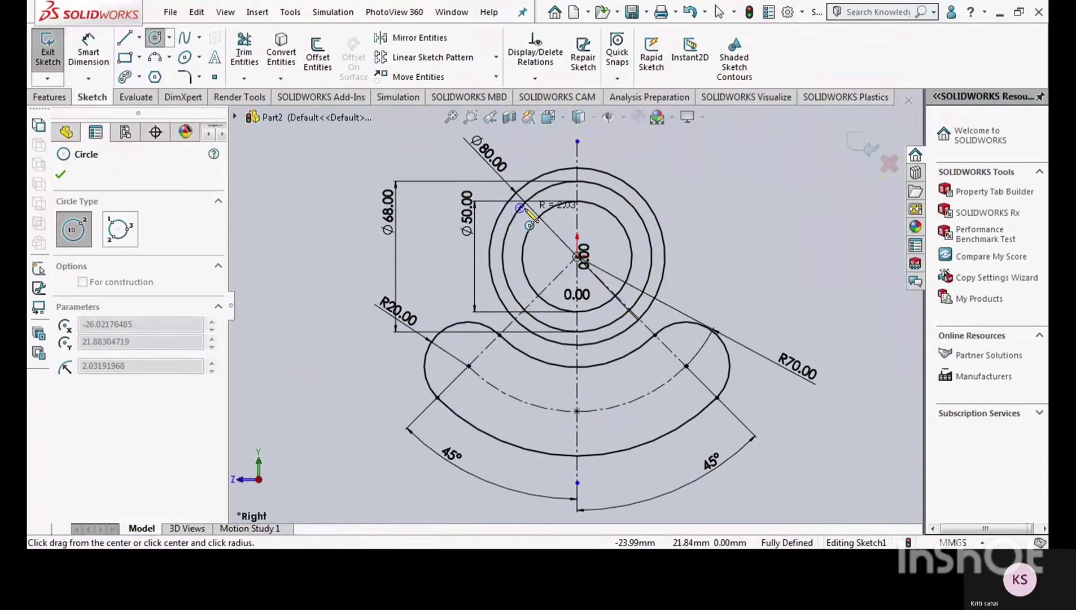
{"action": "left_click", "coordinate": [89, 51]}
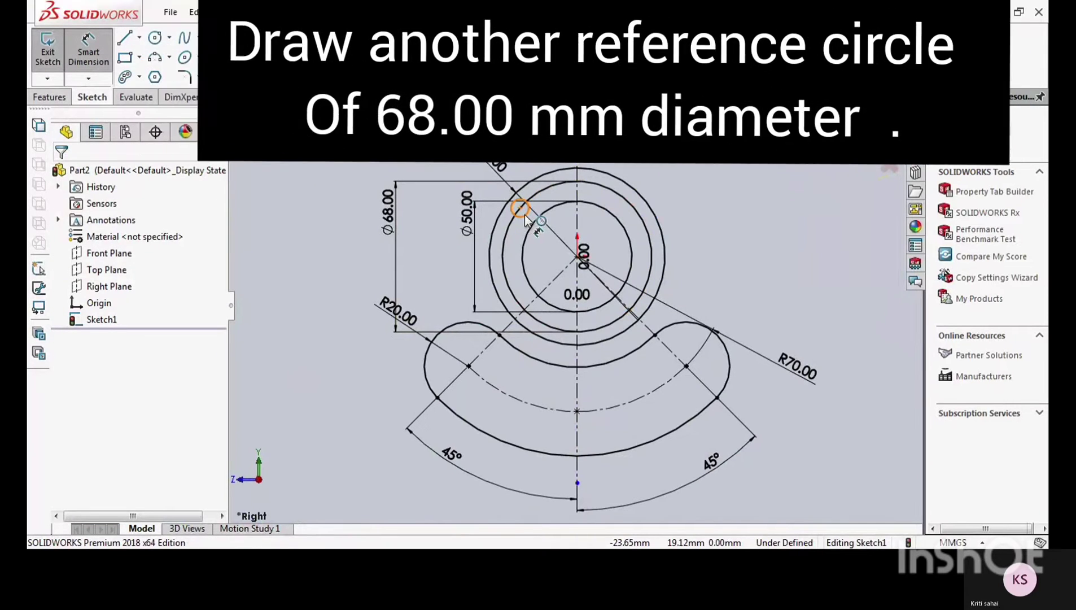
{"action": "left_click", "coordinate": [523, 214]}
{"action": "left_click", "coordinate": [442, 233]}
{"action": "type", "text": "8.00mm"}
{"action": "key", "text": "Return"}
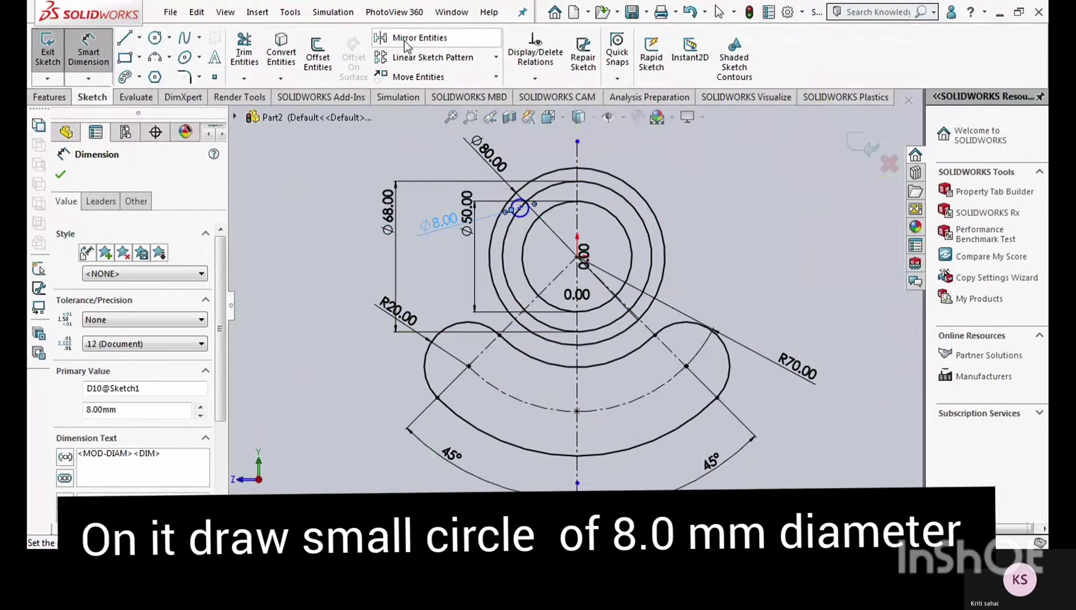
{"action": "left_click", "coordinate": [496, 57]}
Circular-pattern the Ø8 hole to 6 instances around the centre.
{"action": "left_click", "coordinate": [430, 88]}
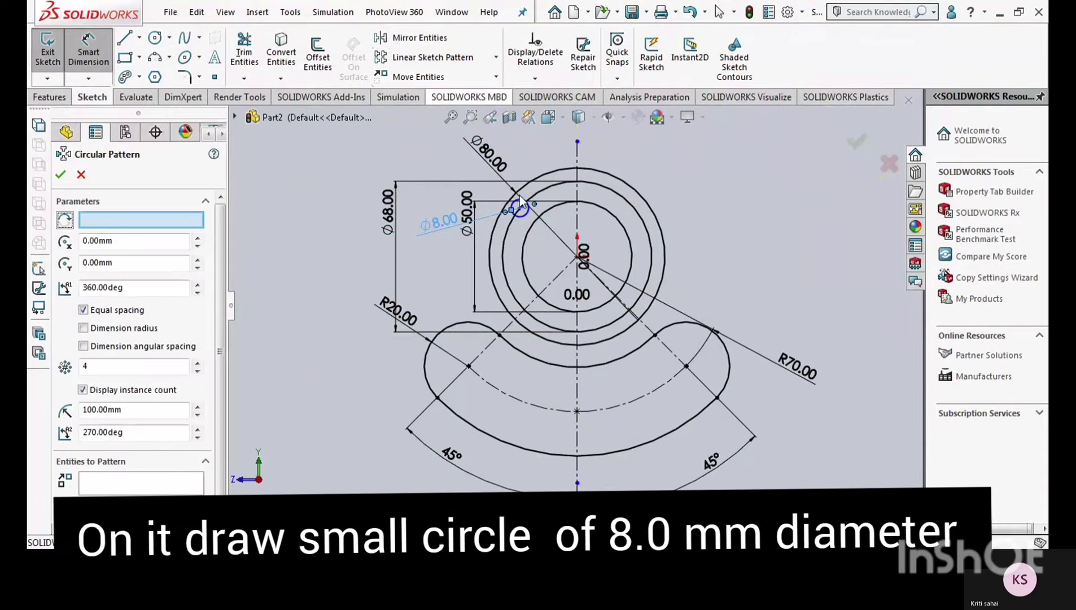
{"action": "left_click", "coordinate": [198, 362]}
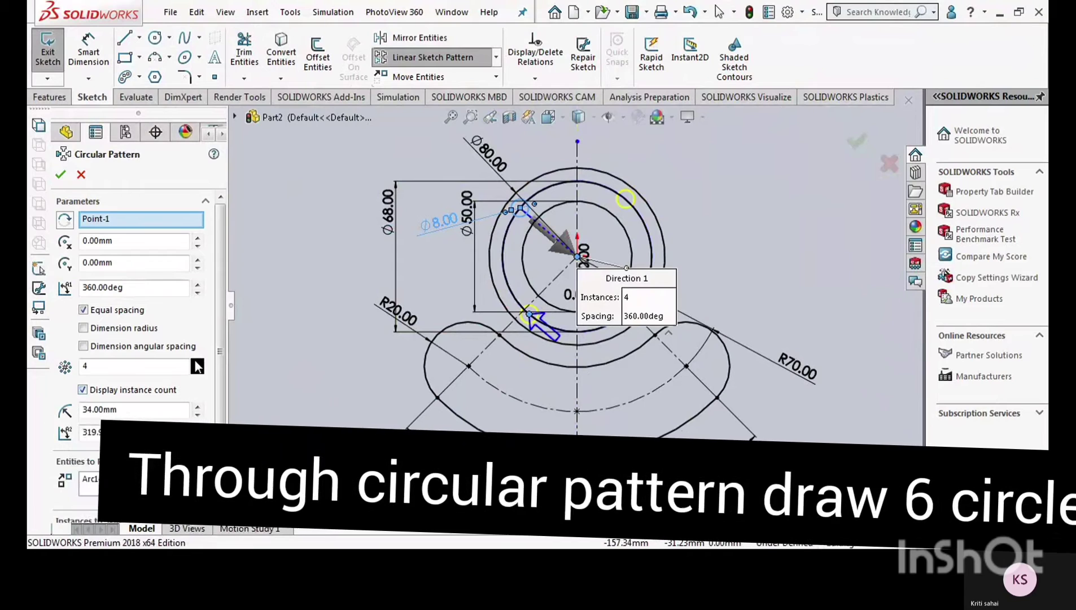
{"action": "left_click", "coordinate": [197, 362]}
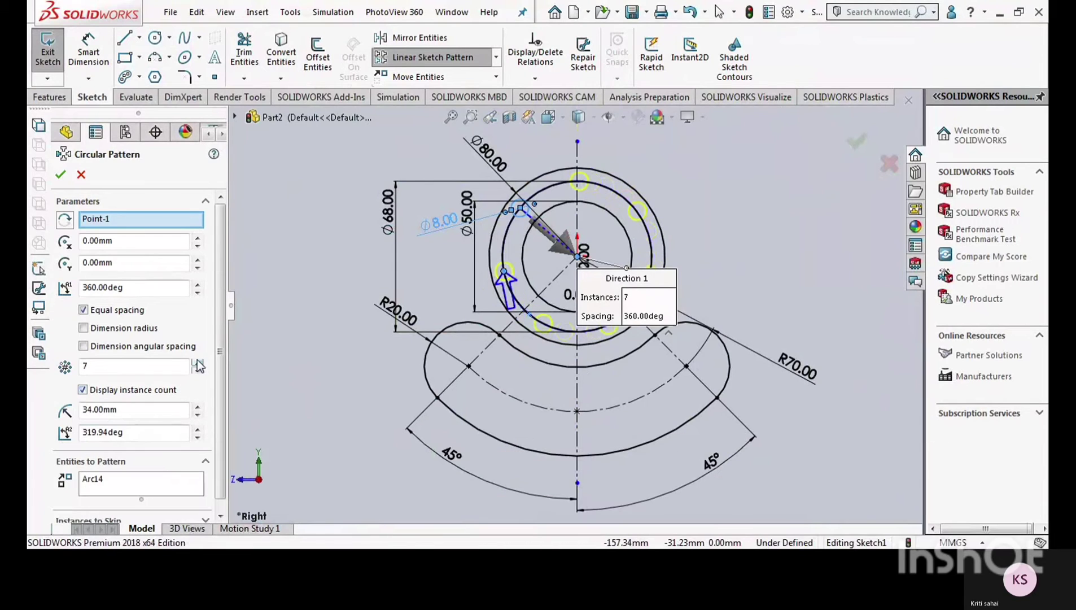
{"action": "left_click", "coordinate": [199, 370]}
{"action": "left_click", "coordinate": [60, 174]}
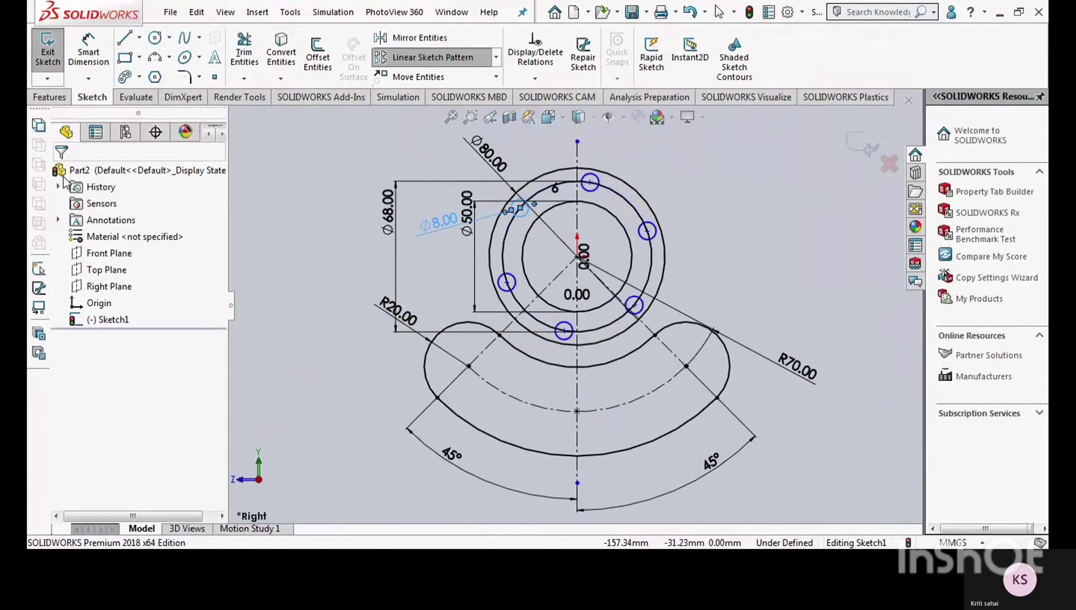
Delete the Ø68 guide circle.
{"action": "left_click", "coordinate": [654, 273]}
{"action": "key", "text": "Delete"}
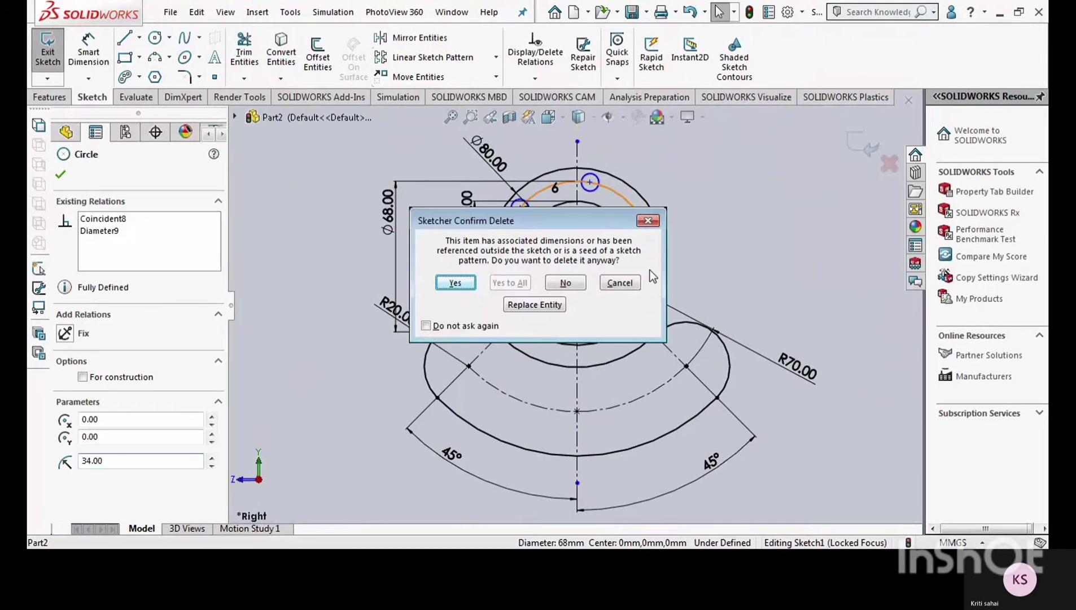
{"action": "left_click", "coordinate": [454, 280]}
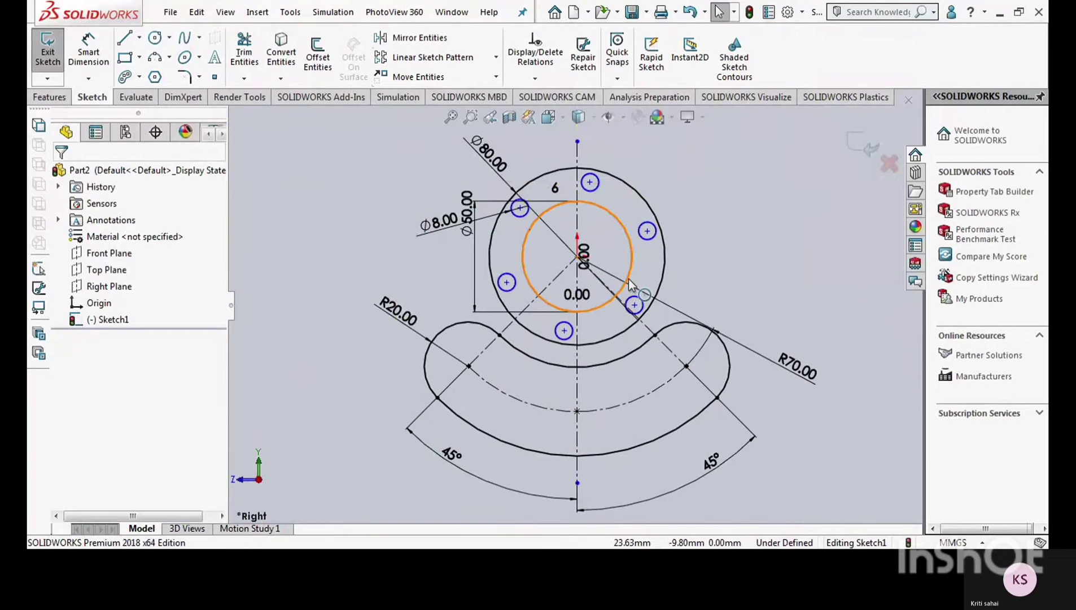
Draw a three-point arc joining the left slot end to the Ø80 circle and dimension it R8.
{"action": "left_click", "coordinate": [157, 59]}
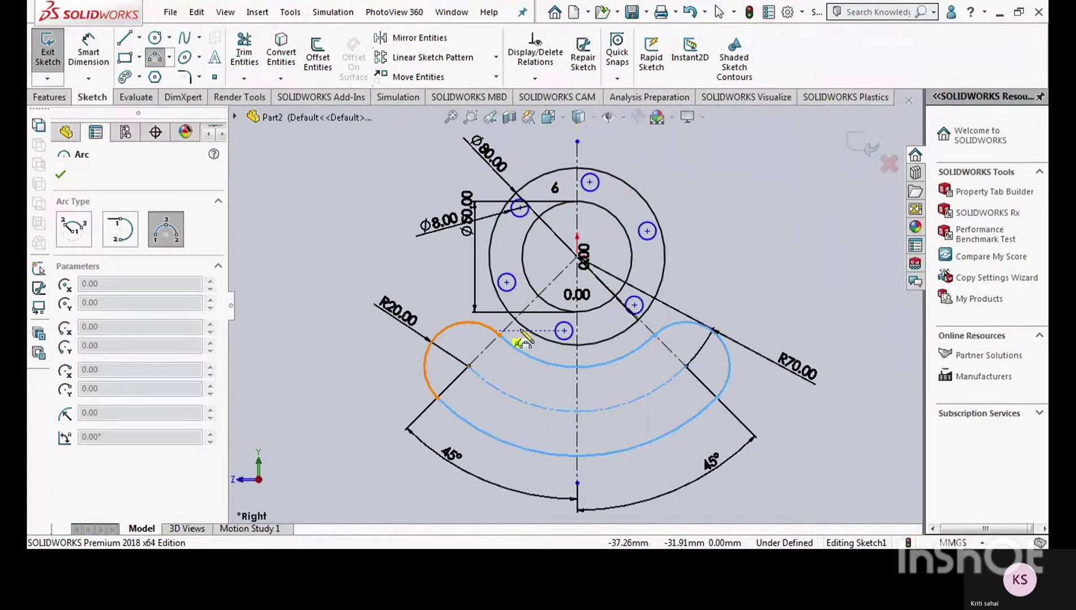
{"action": "left_click", "coordinate": [491, 335]}
{"action": "left_click", "coordinate": [508, 334]}
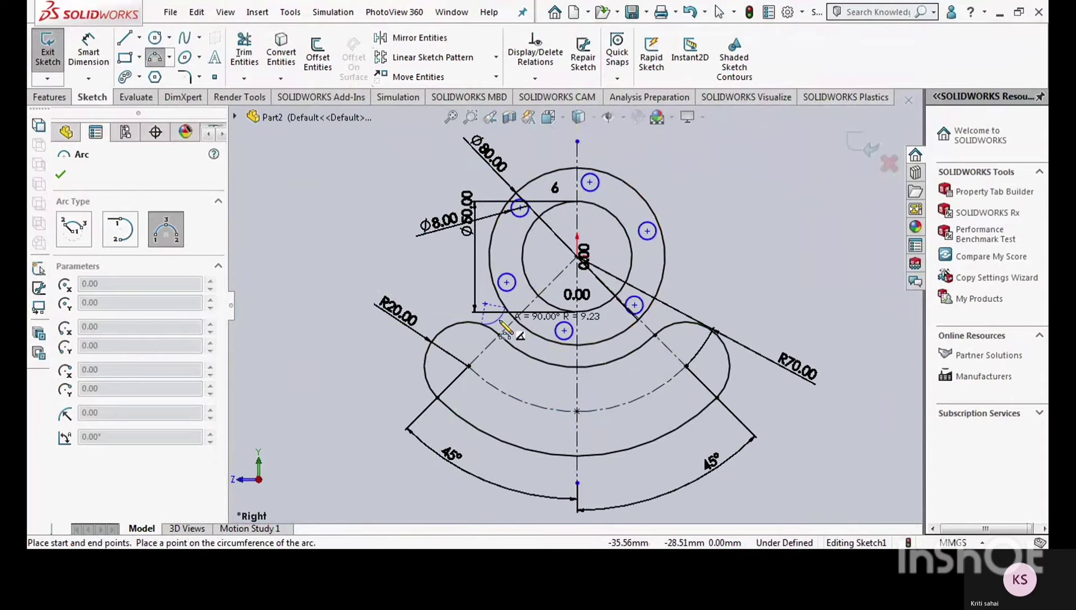
{"action": "left_click", "coordinate": [503, 327]}
{"action": "key", "text": "Escape"}
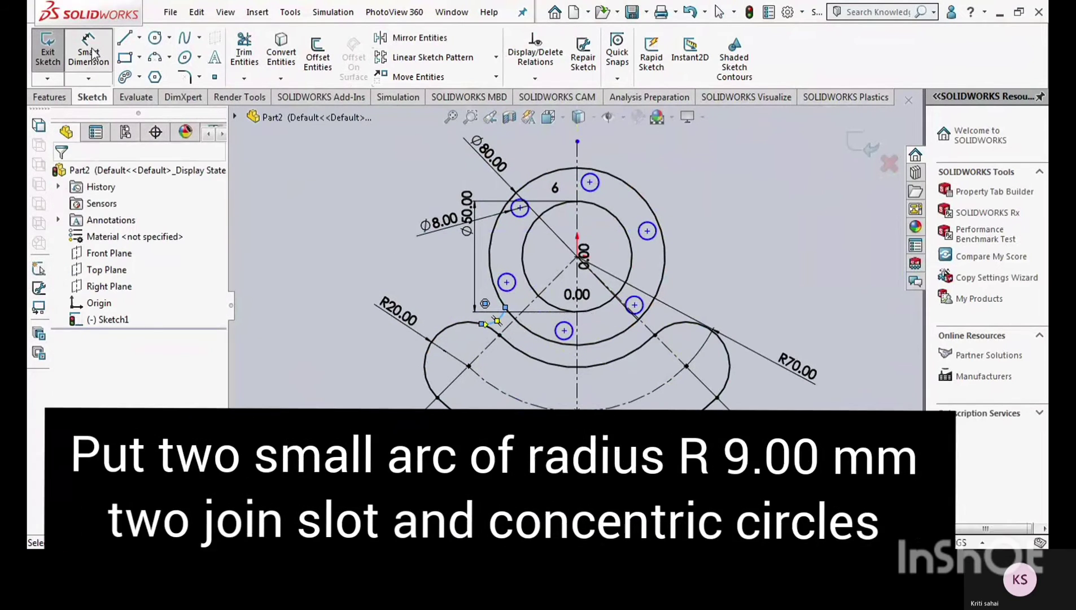
{"action": "left_click", "coordinate": [500, 318]}
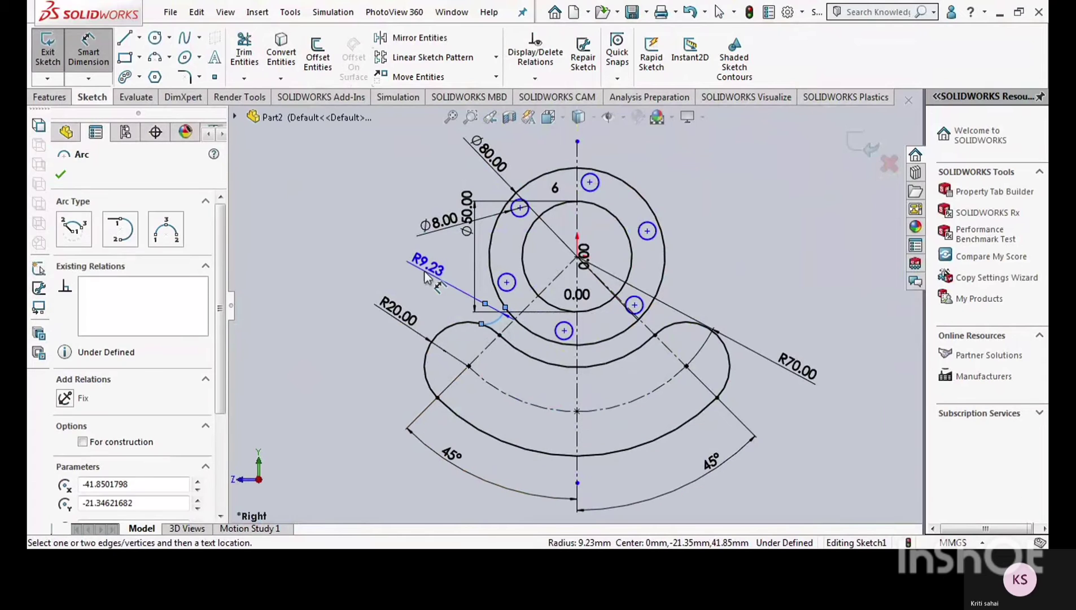
{"action": "left_click", "coordinate": [424, 277]}
{"action": "type", "text": "8"}
{"action": "key", "text": "Return"}
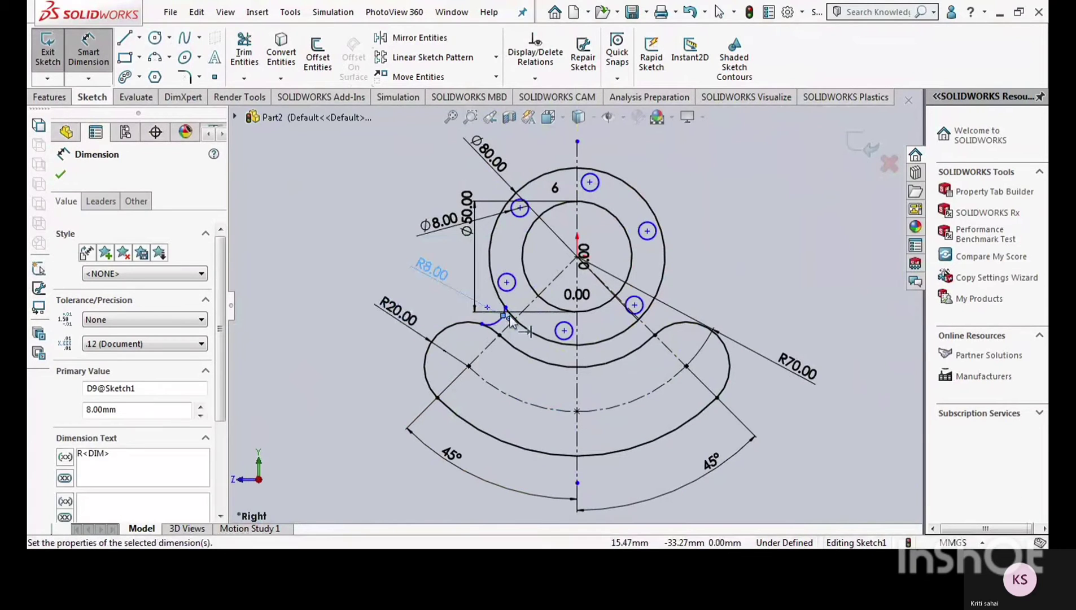
{"action": "key", "text": "Escape"}
Mirror the R8 arc across the vertical centerline to the right side.
{"action": "left_click", "coordinate": [420, 38]}
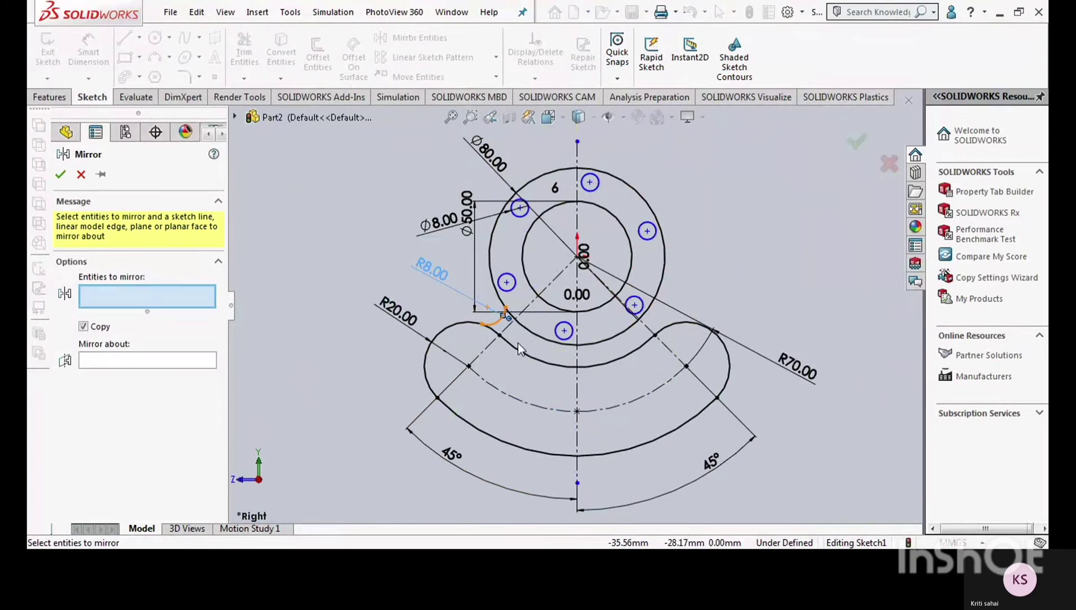
{"action": "left_click", "coordinate": [497, 322]}
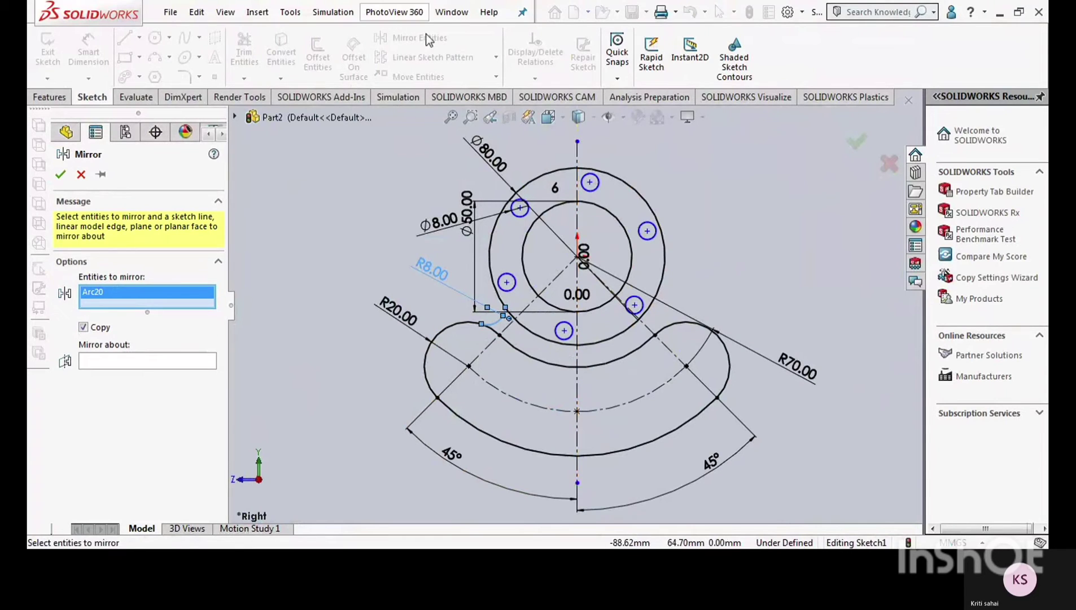
{"action": "left_click", "coordinate": [577, 358]}
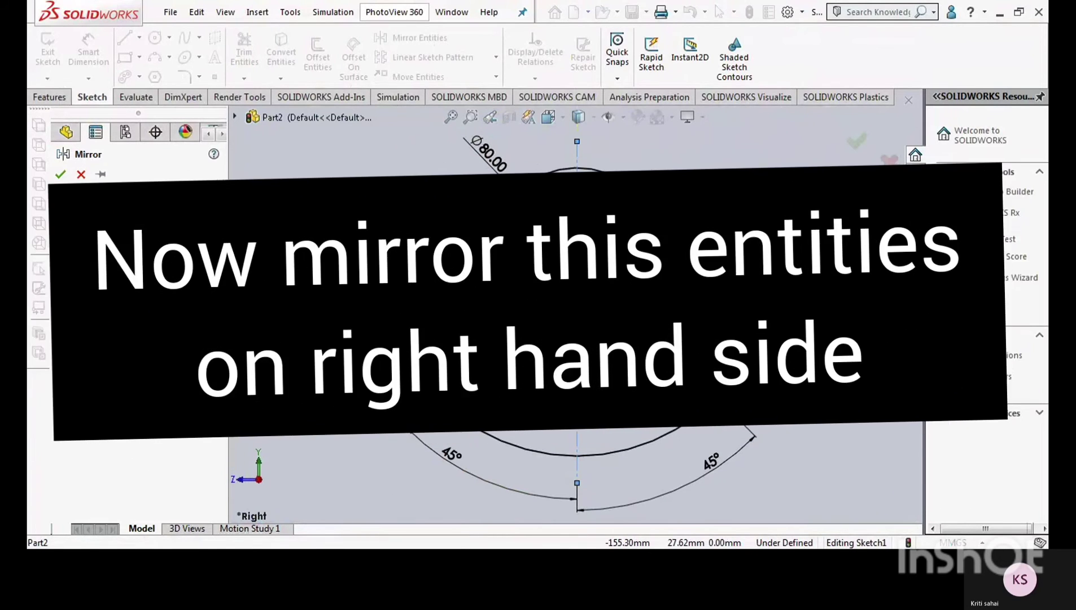
{"action": "left_click", "coordinate": [61, 173]}
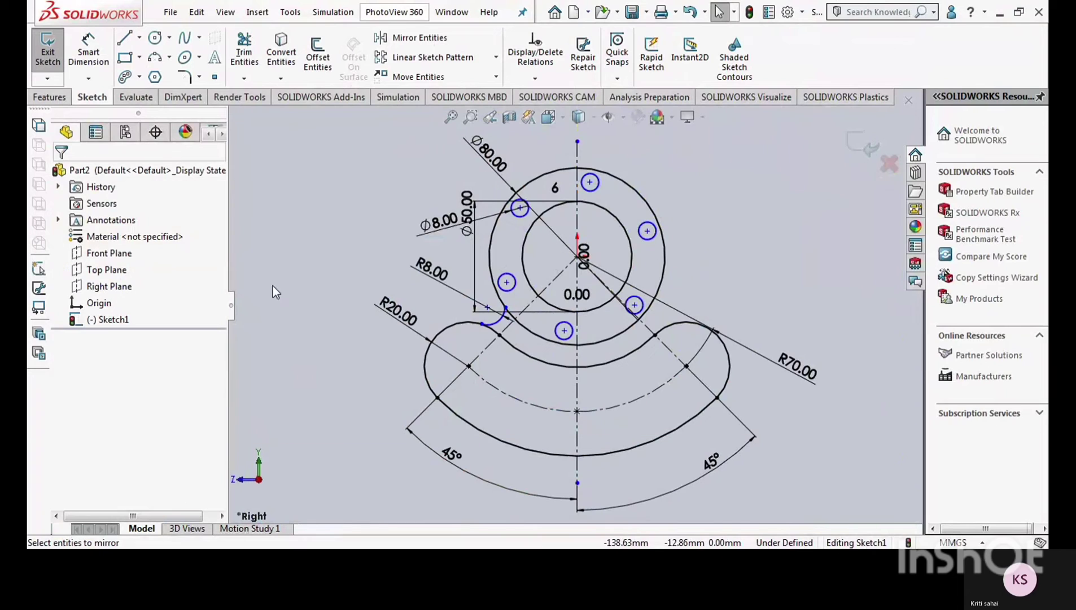
{"action": "left_click", "coordinate": [444, 38]}
{"action": "left_click", "coordinate": [497, 321]}
{"action": "left_click", "coordinate": [206, 359]}
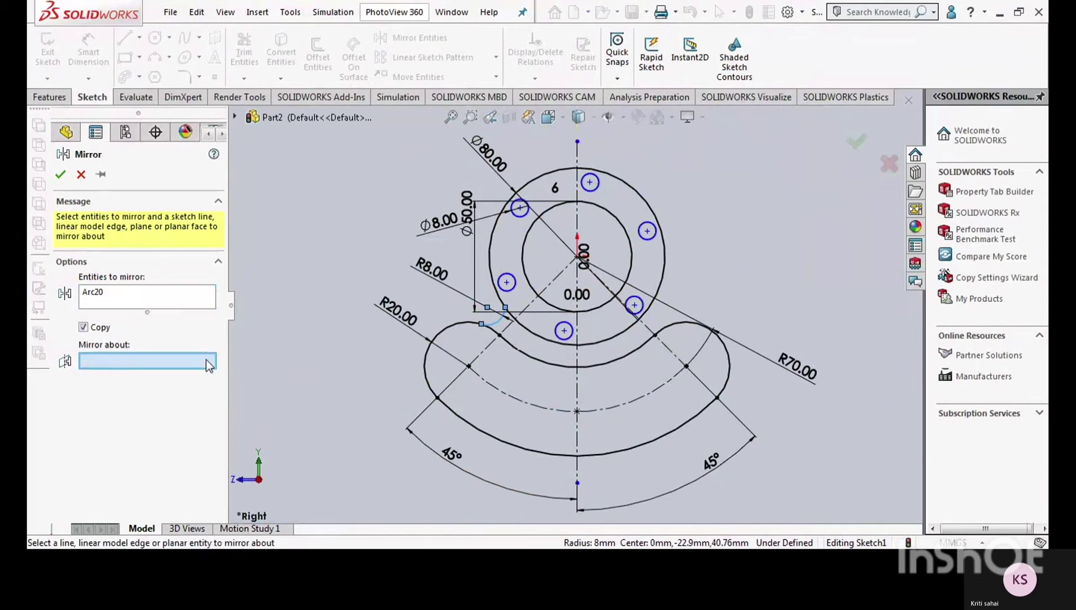
{"action": "left_click", "coordinate": [577, 354]}
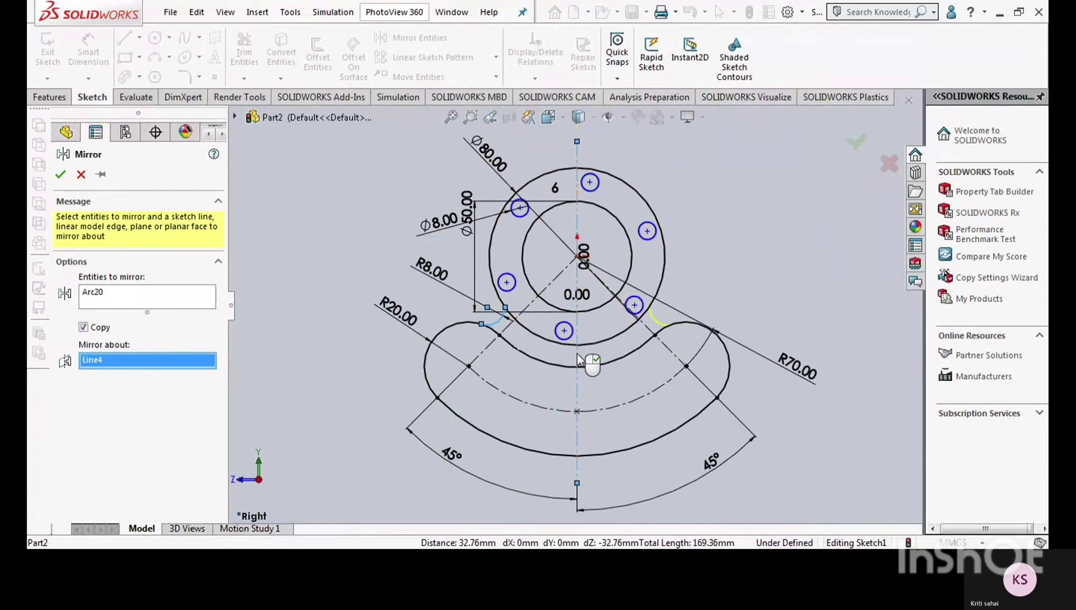
{"action": "left_click", "coordinate": [857, 142]}
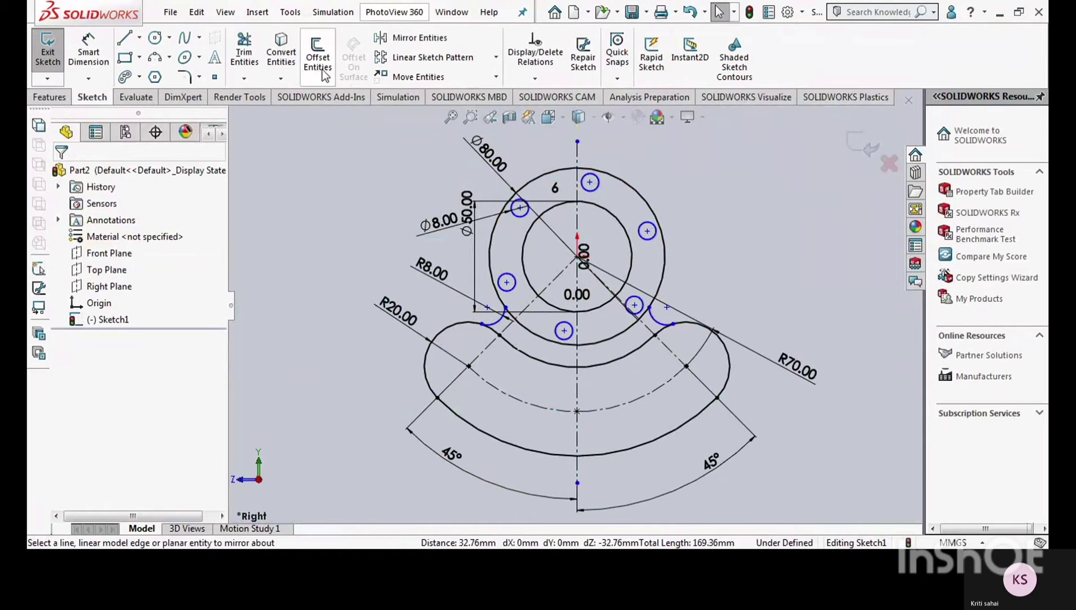
Trim the slot's inner arc between the R8 arcs and the leftover piece below the left R20 end.
{"action": "left_click", "coordinate": [244, 50]}
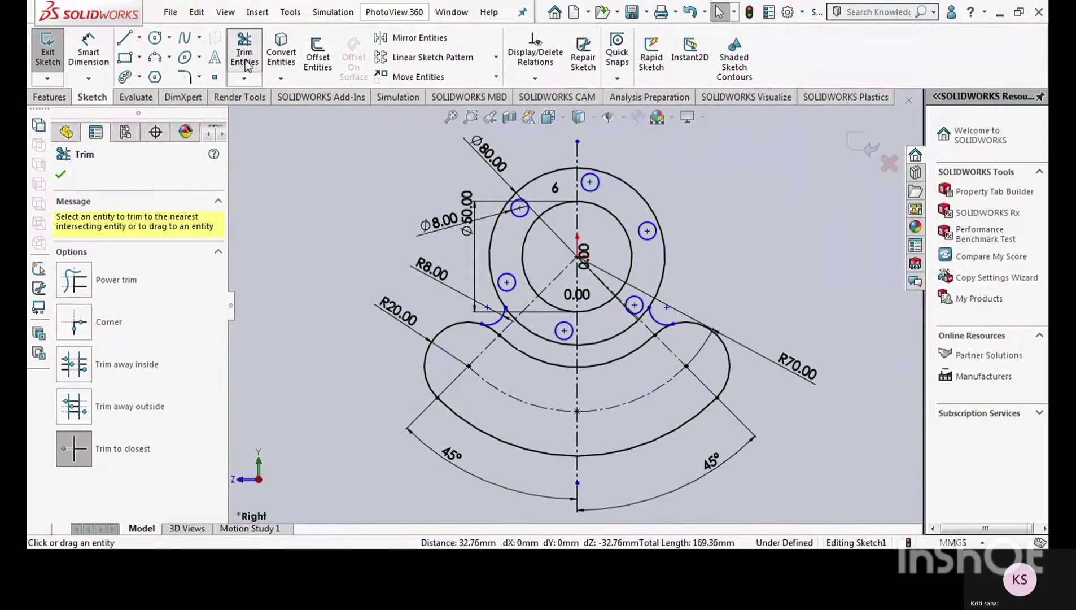
{"action": "left_click", "coordinate": [547, 342]}
{"action": "left_click", "coordinate": [617, 335]}
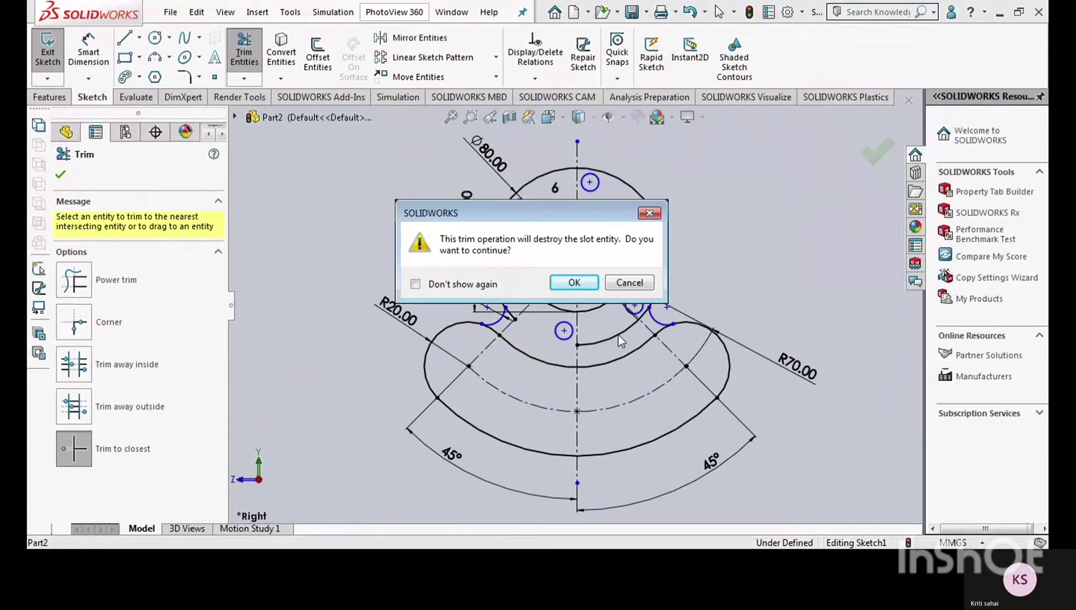
{"action": "left_click", "coordinate": [573, 282]}
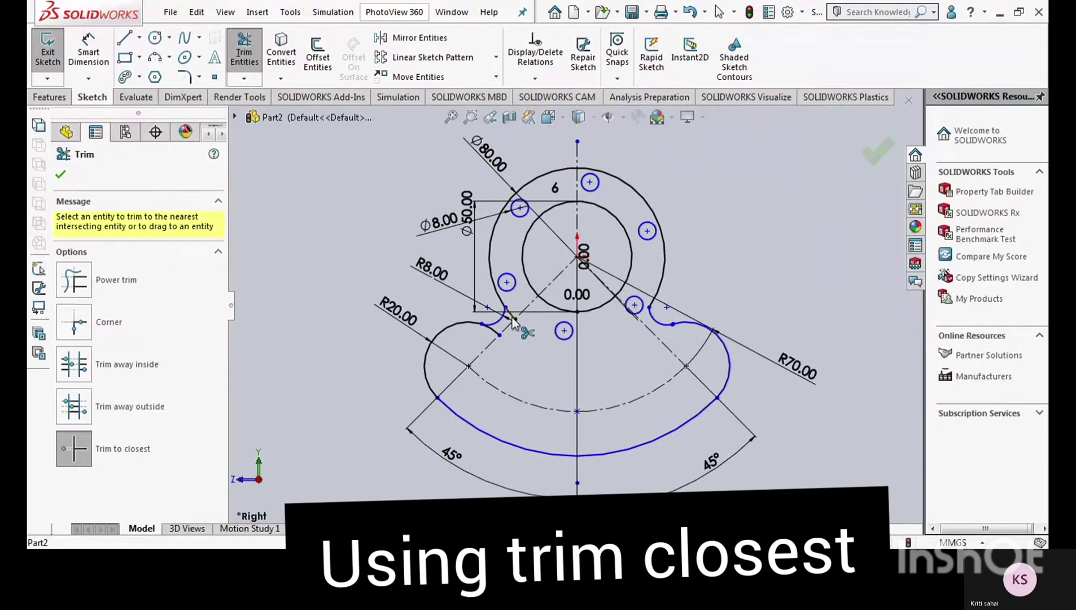
{"action": "left_click", "coordinate": [496, 332]}
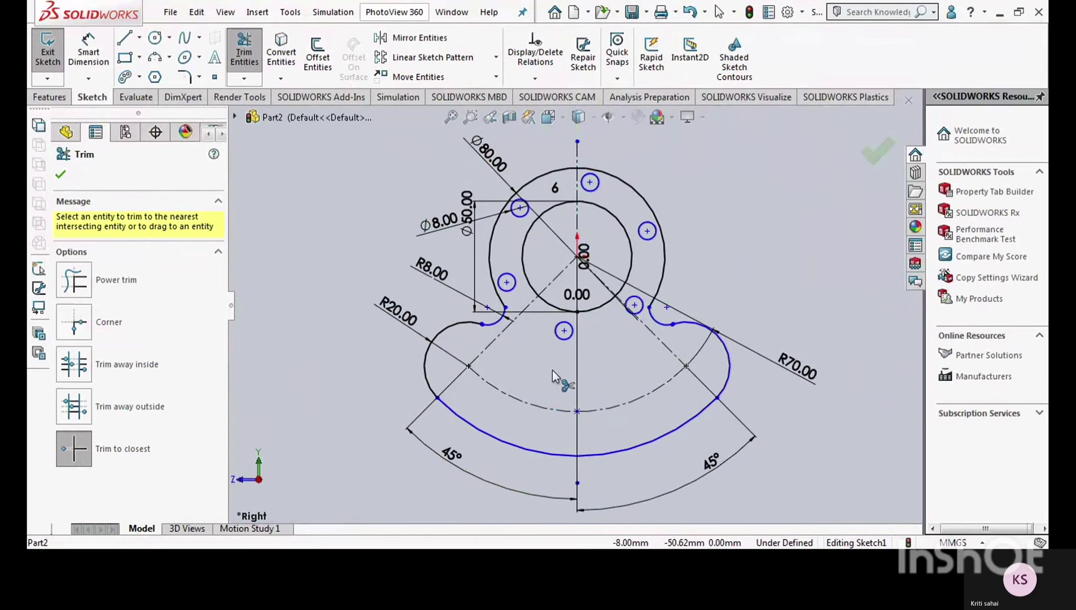
Draw circles at the slot's bottom centre and right end.
{"action": "left_click", "coordinate": [157, 38]}
{"action": "left_click", "coordinate": [686, 366]}
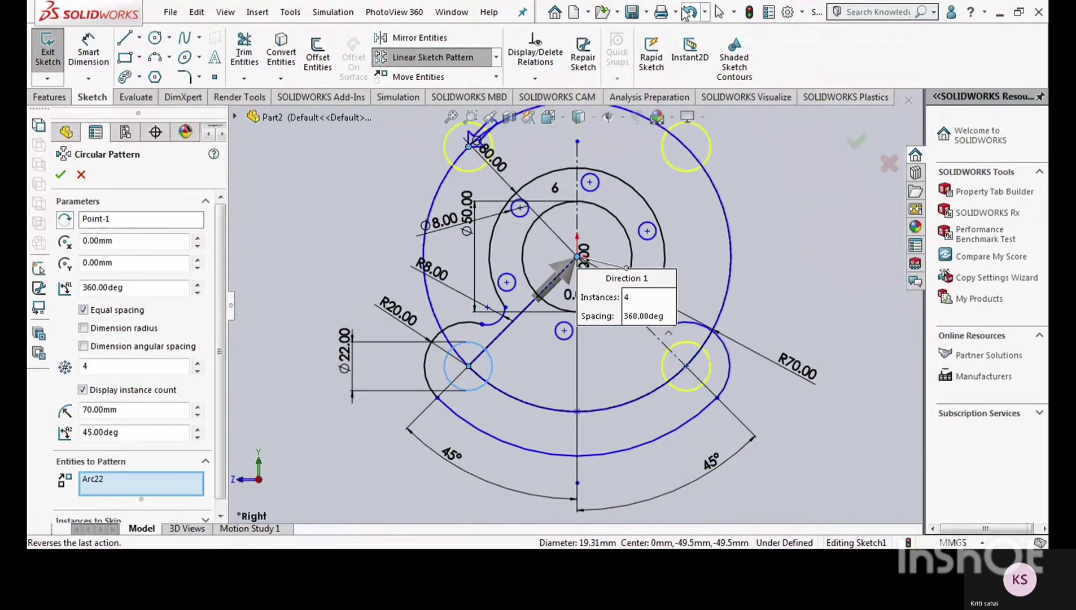
{"action": "left_click", "coordinate": [155, 38]}
{"action": "left_click", "coordinate": [577, 410]}
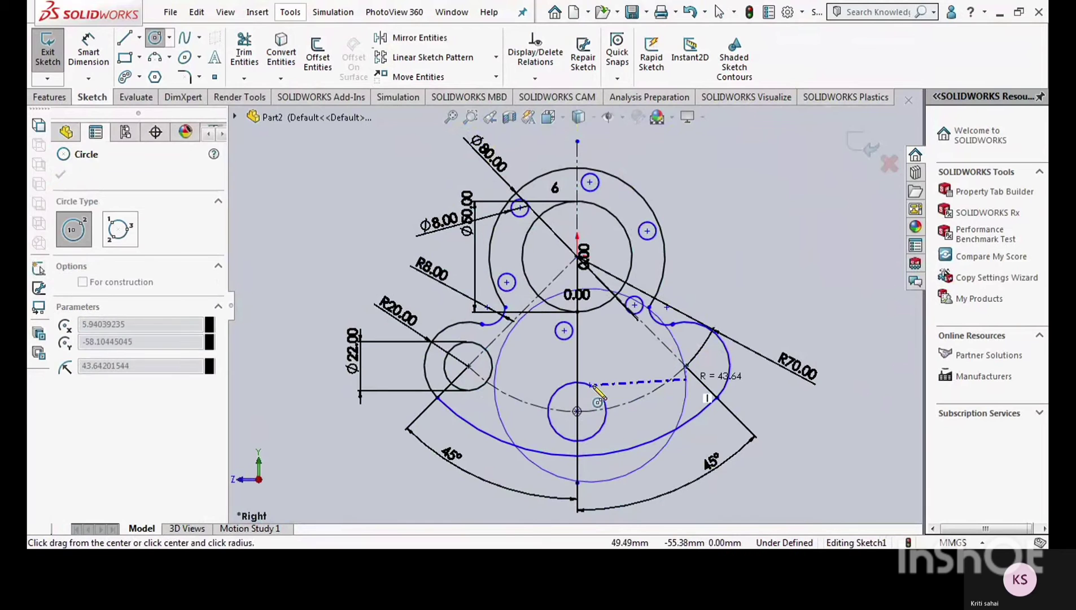
{"action": "left_click", "coordinate": [686, 366]}
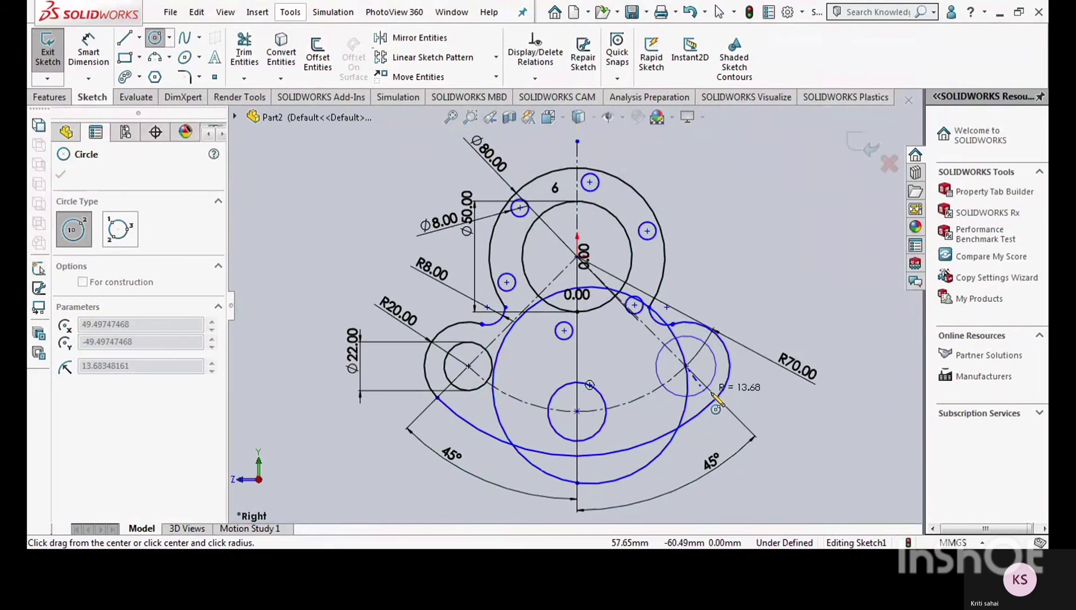
{"action": "left_click", "coordinate": [701, 382]}
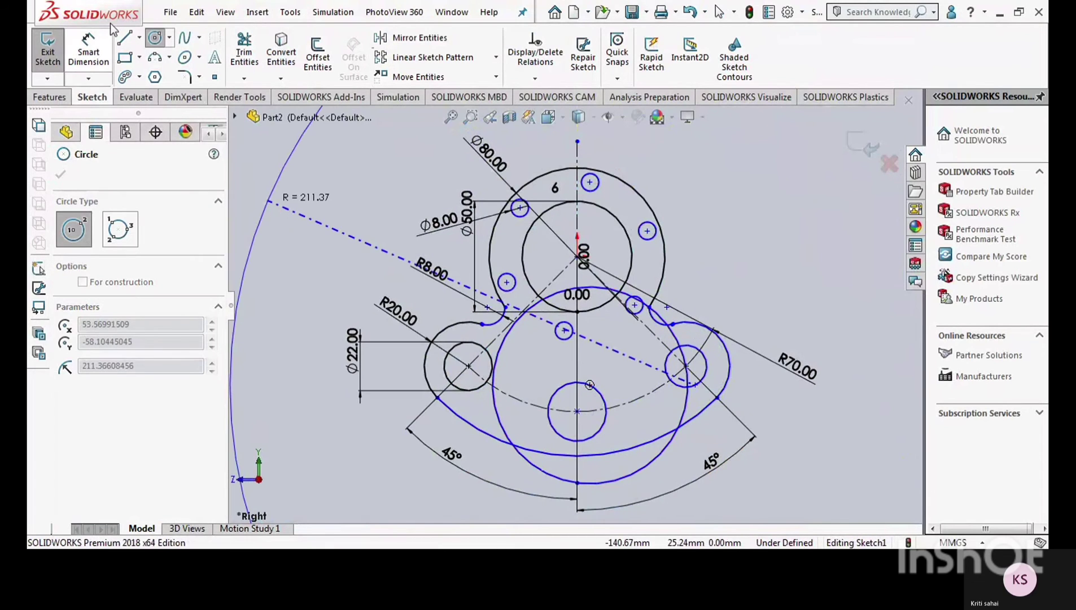
Dimension the right-end circle to Ø22 and clear the stray large-circle selection.
{"action": "left_click", "coordinate": [91, 45]}
{"action": "left_click", "coordinate": [706, 370]}
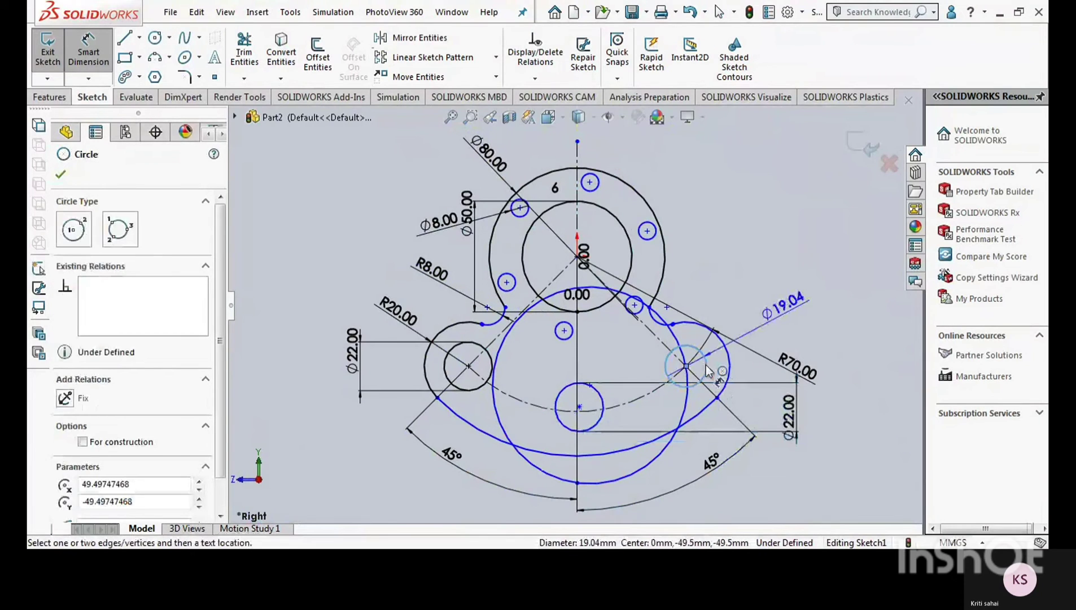
{"action": "left_click", "coordinate": [707, 370]}
{"action": "type", "text": "22"}
{"action": "key", "text": "Return"}
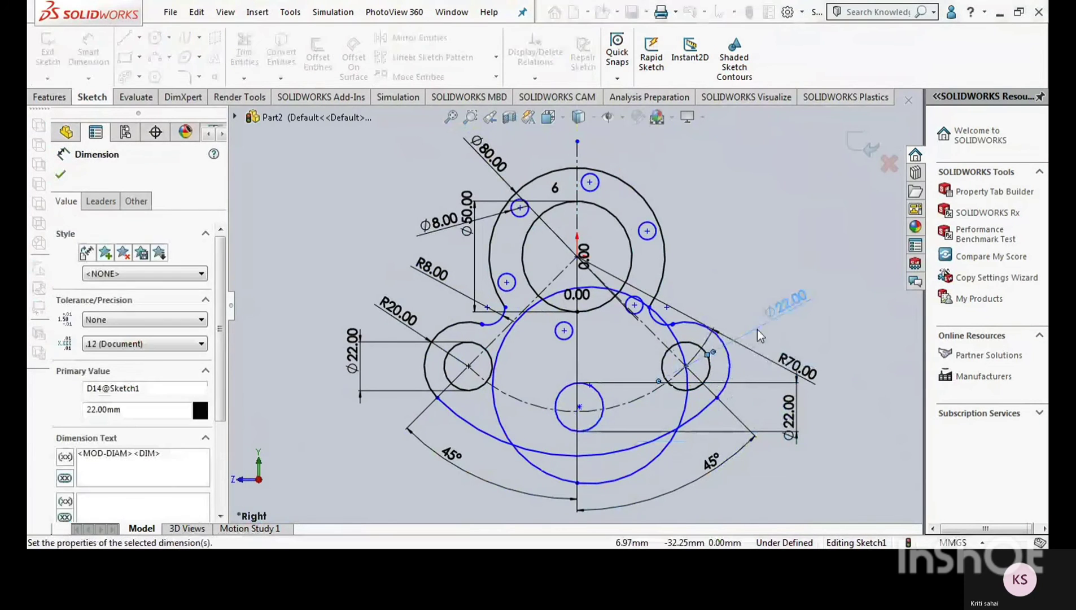
{"action": "left_click", "coordinate": [758, 331]}
{"action": "left_click", "coordinate": [678, 339]}
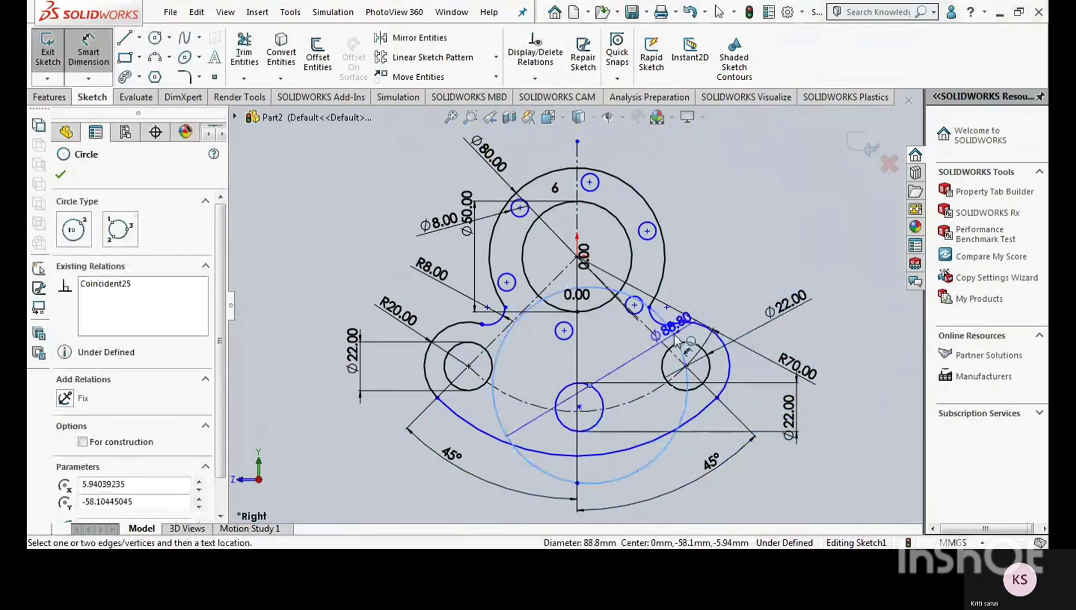
{"action": "key", "text": "Delete"}
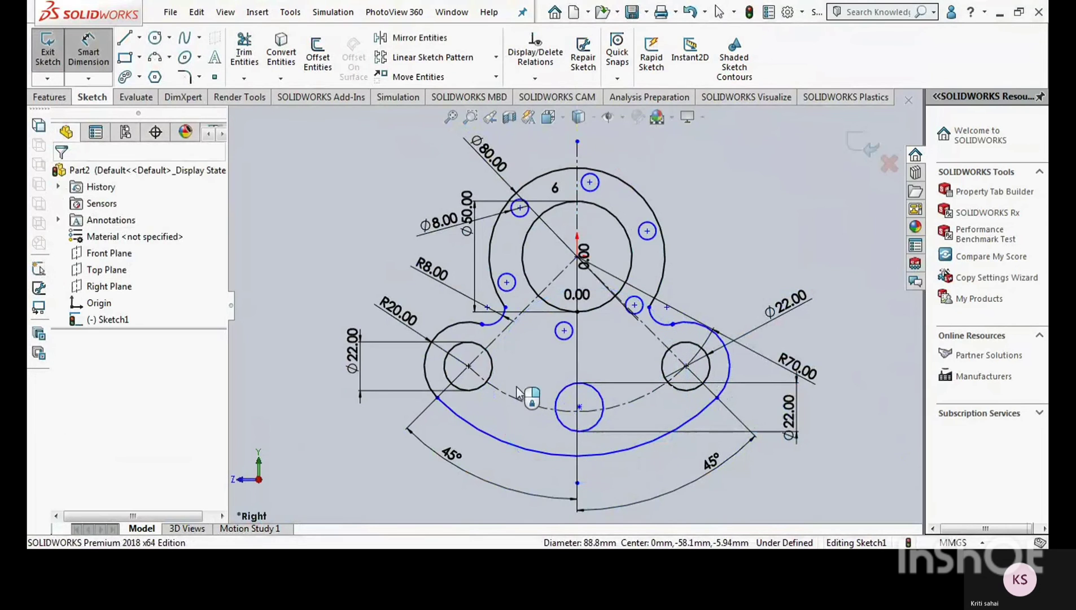
Bring up the Save As dialog on the sketcher folder, with file name Part2.
{"action": "left_click", "coordinate": [632, 12]}
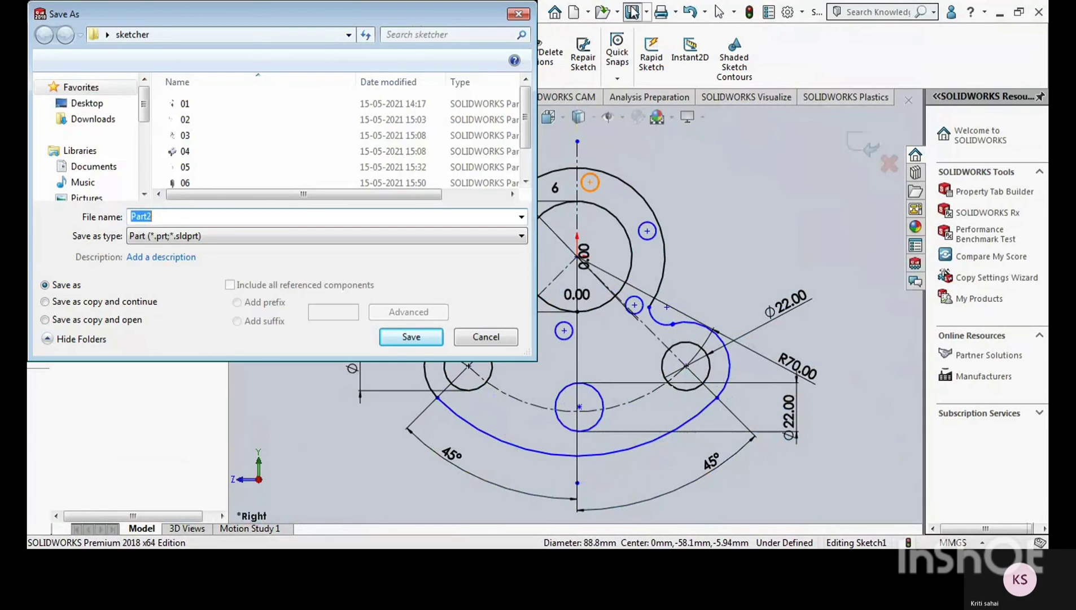